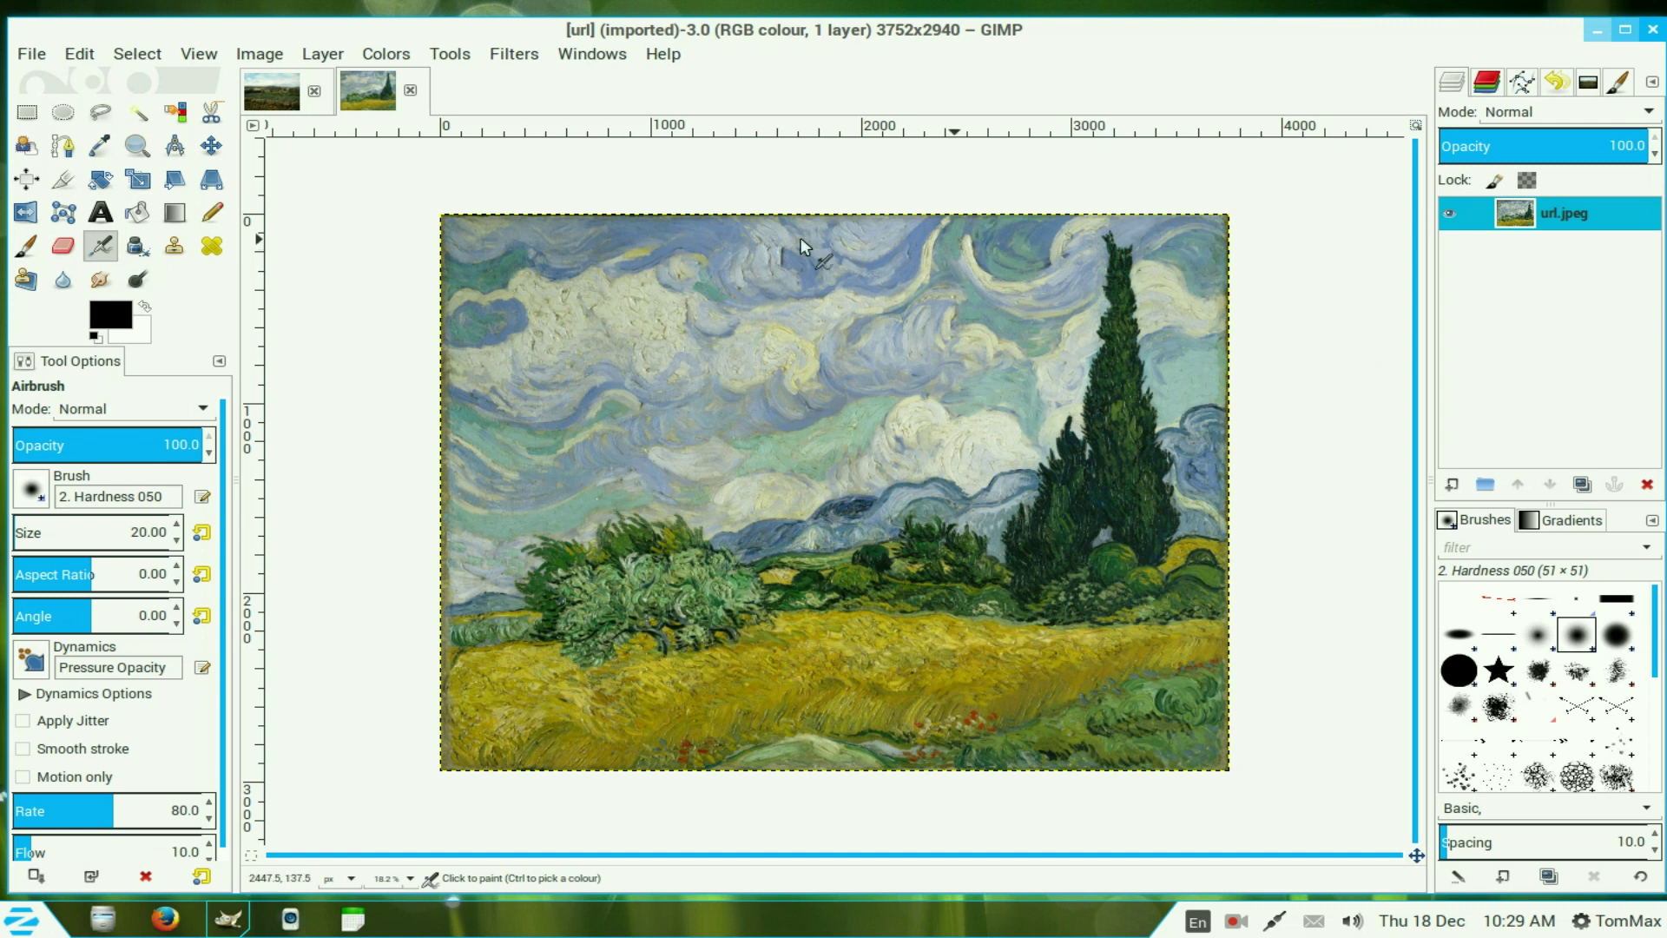
Close the Van Gogh reference and apply Oilify to the photo with mask size 8 and exponent 8.
click(411, 90)
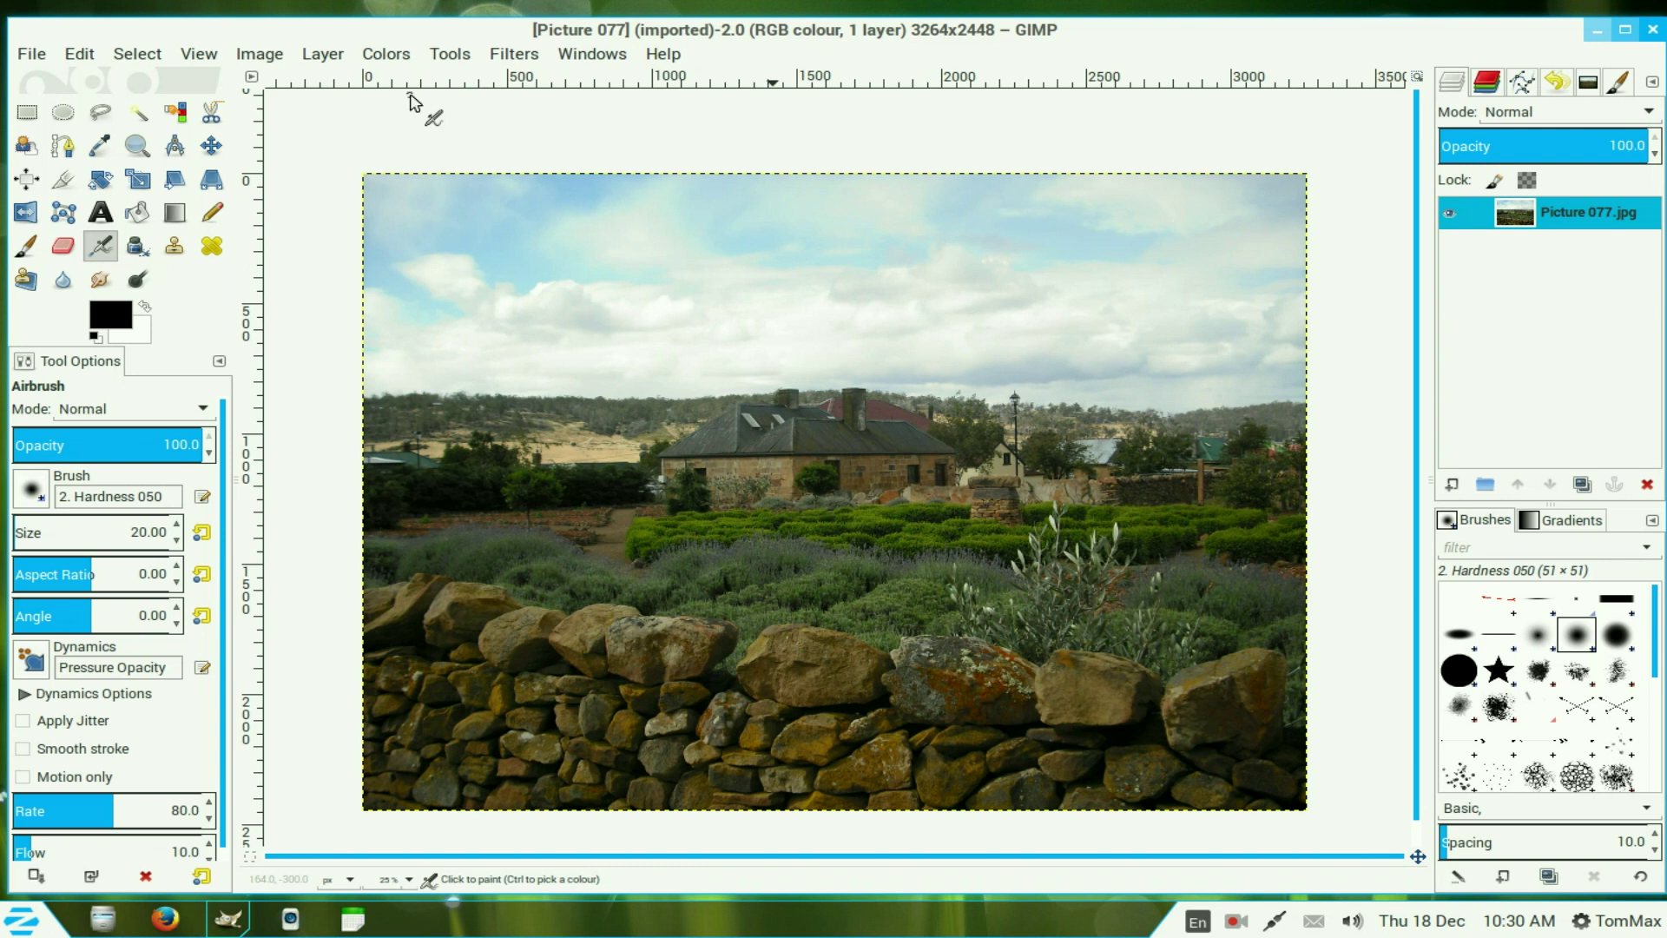
click(530, 58)
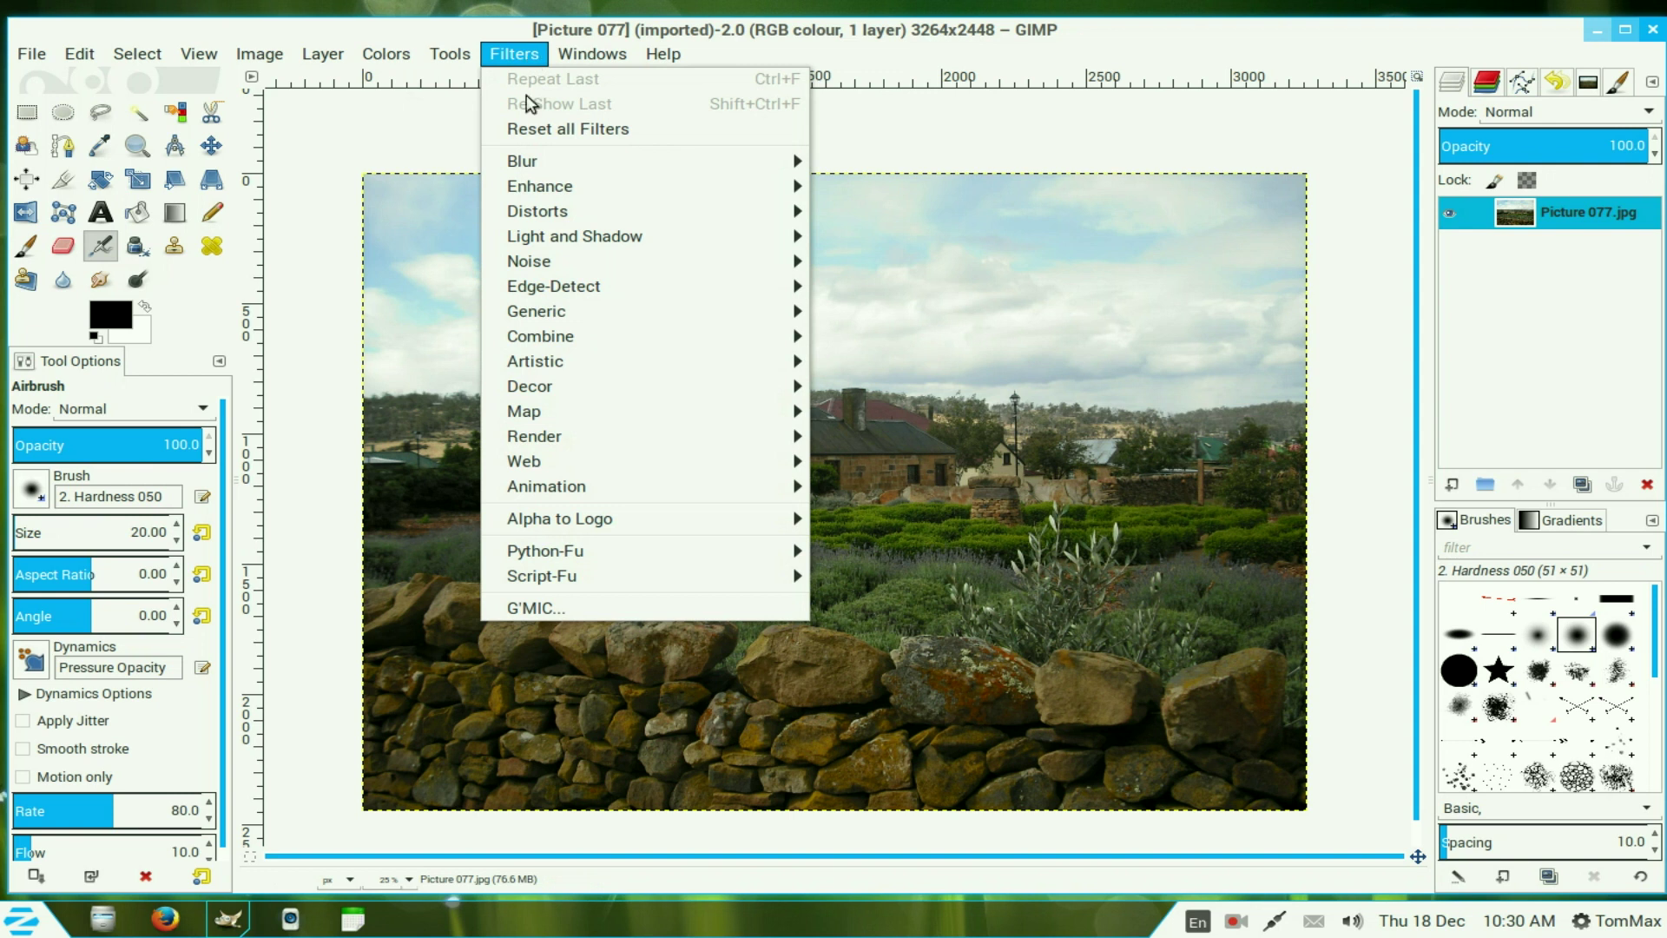
mouse_move(547, 360)
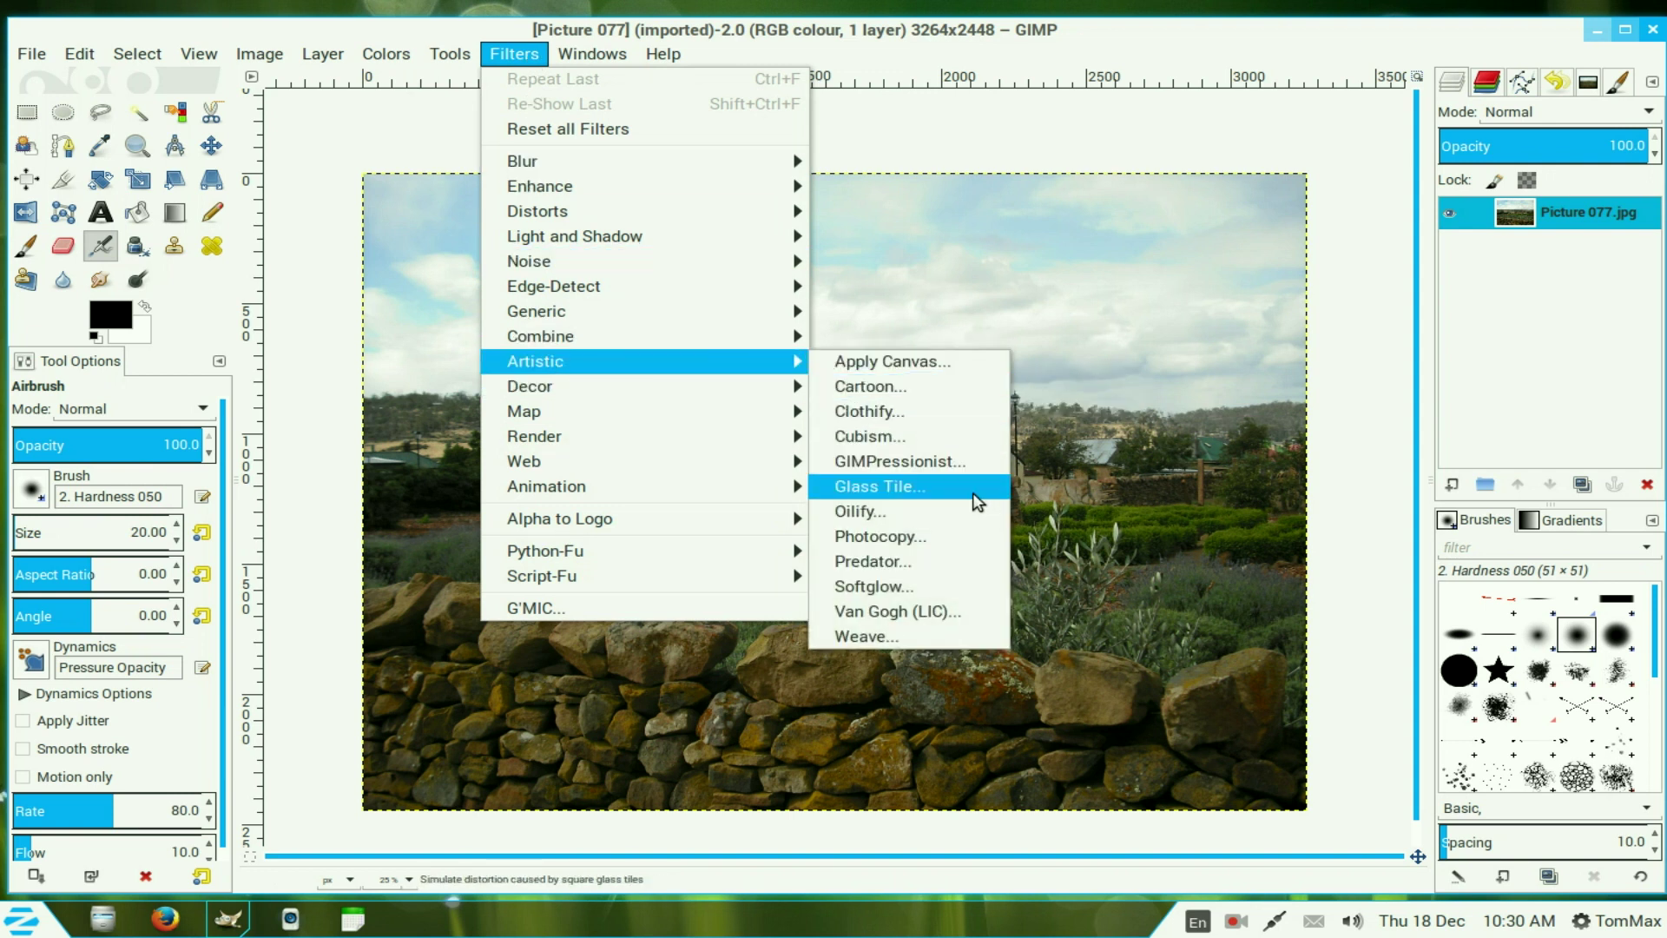
click(924, 515)
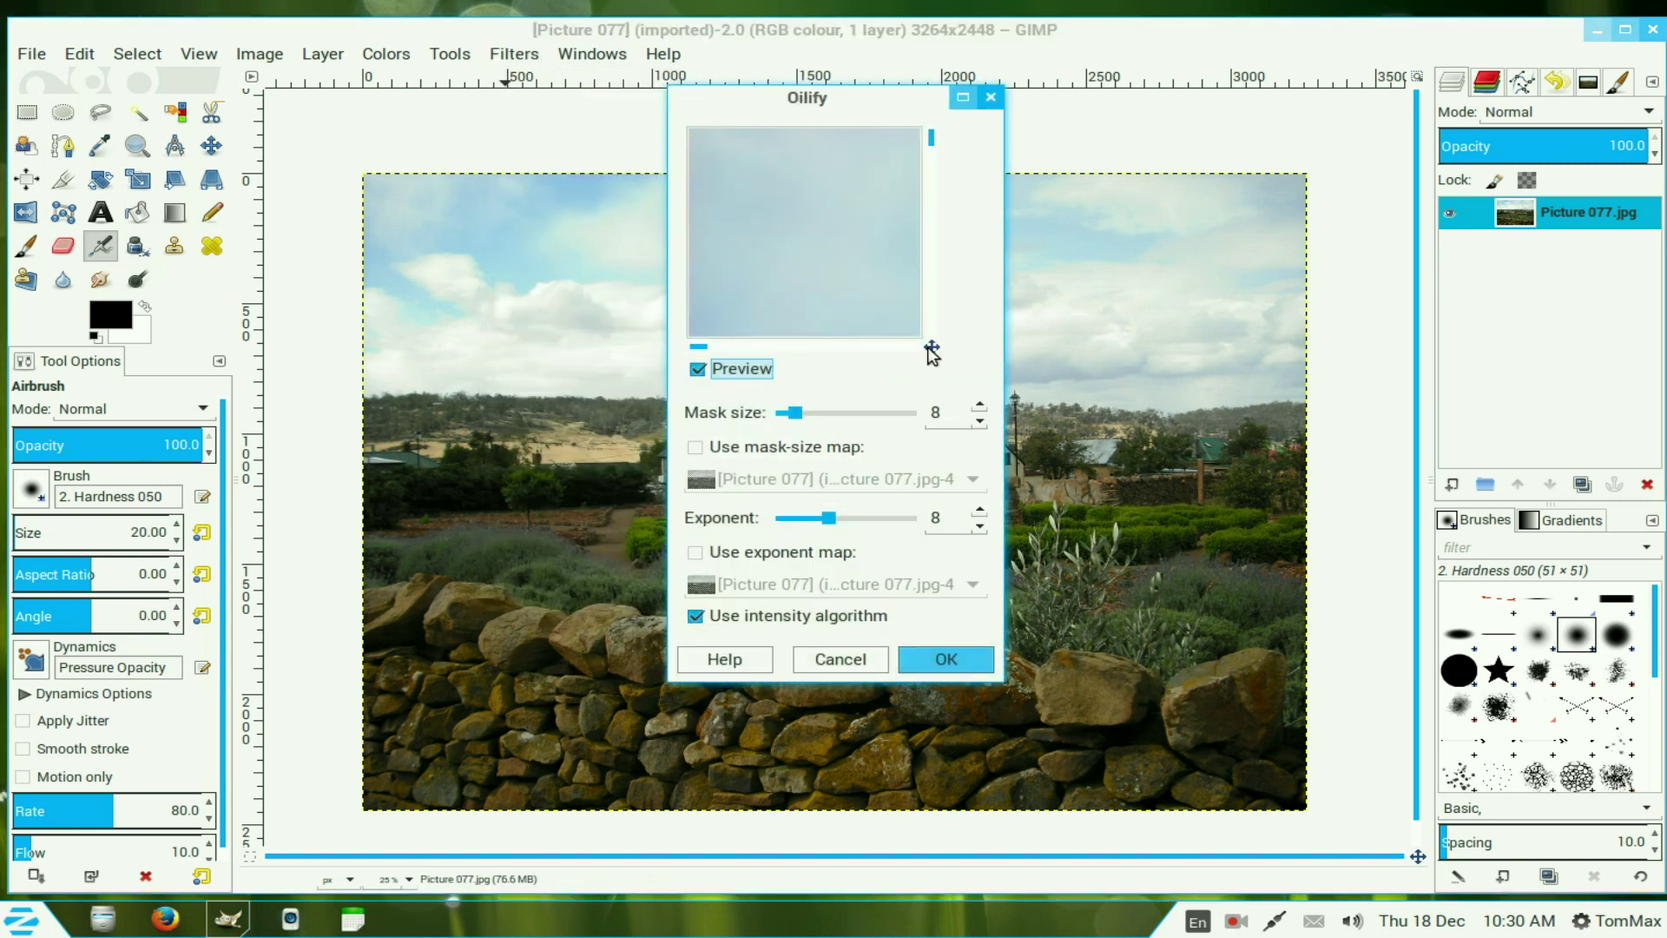
drag(932, 348, 979, 390)
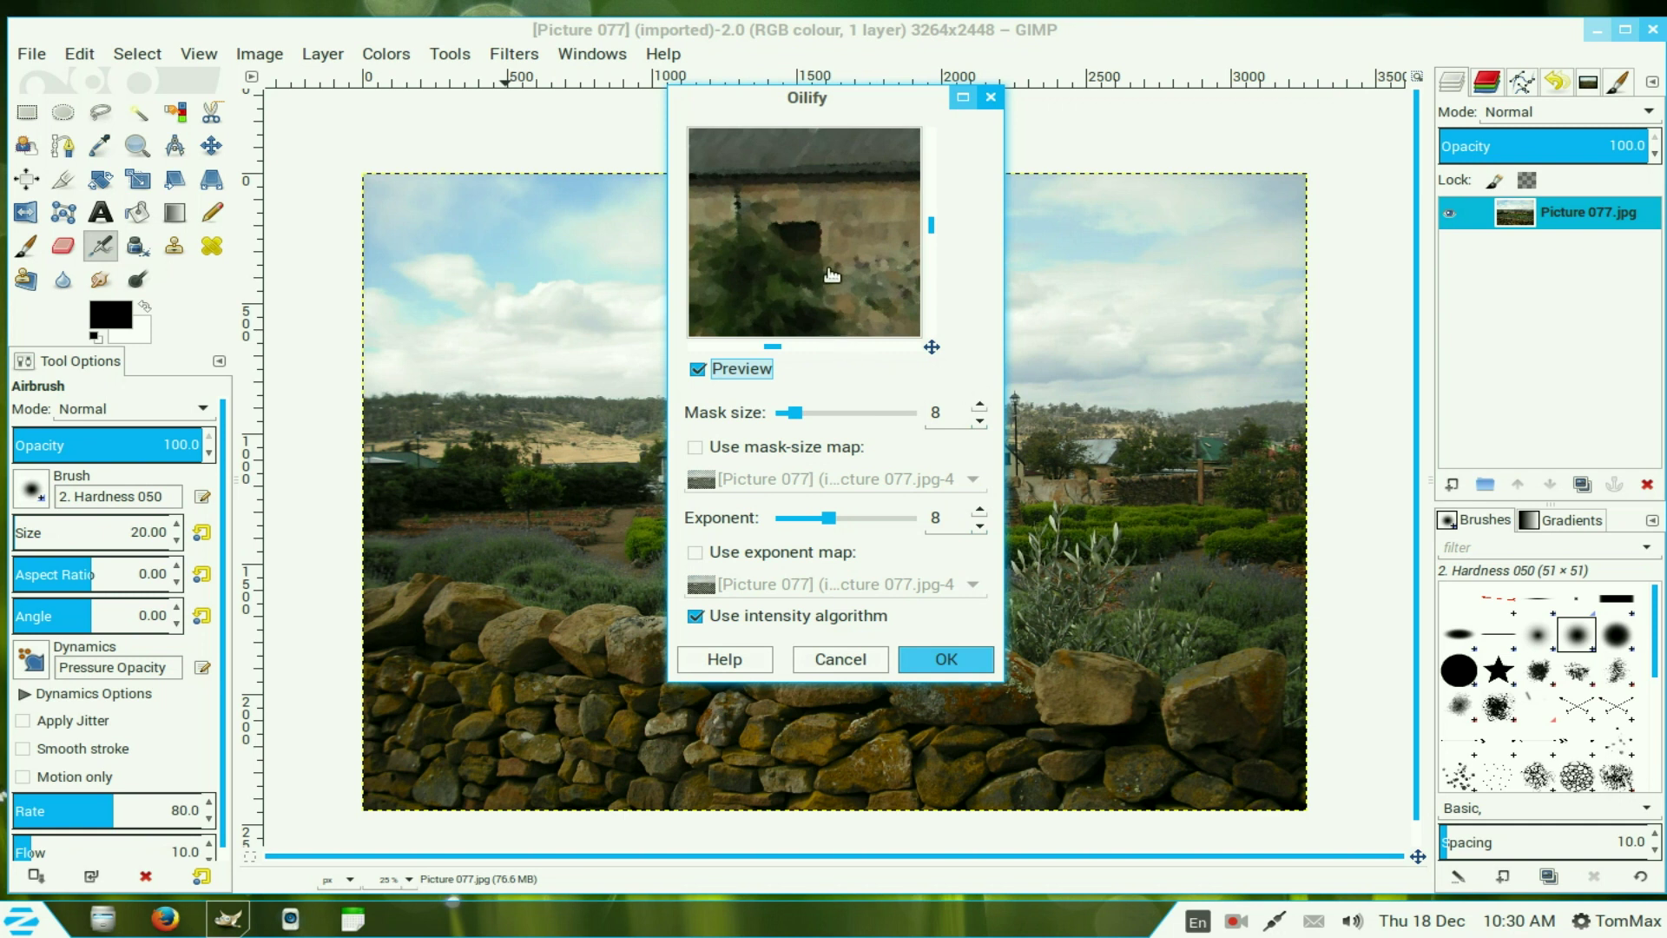
click(948, 663)
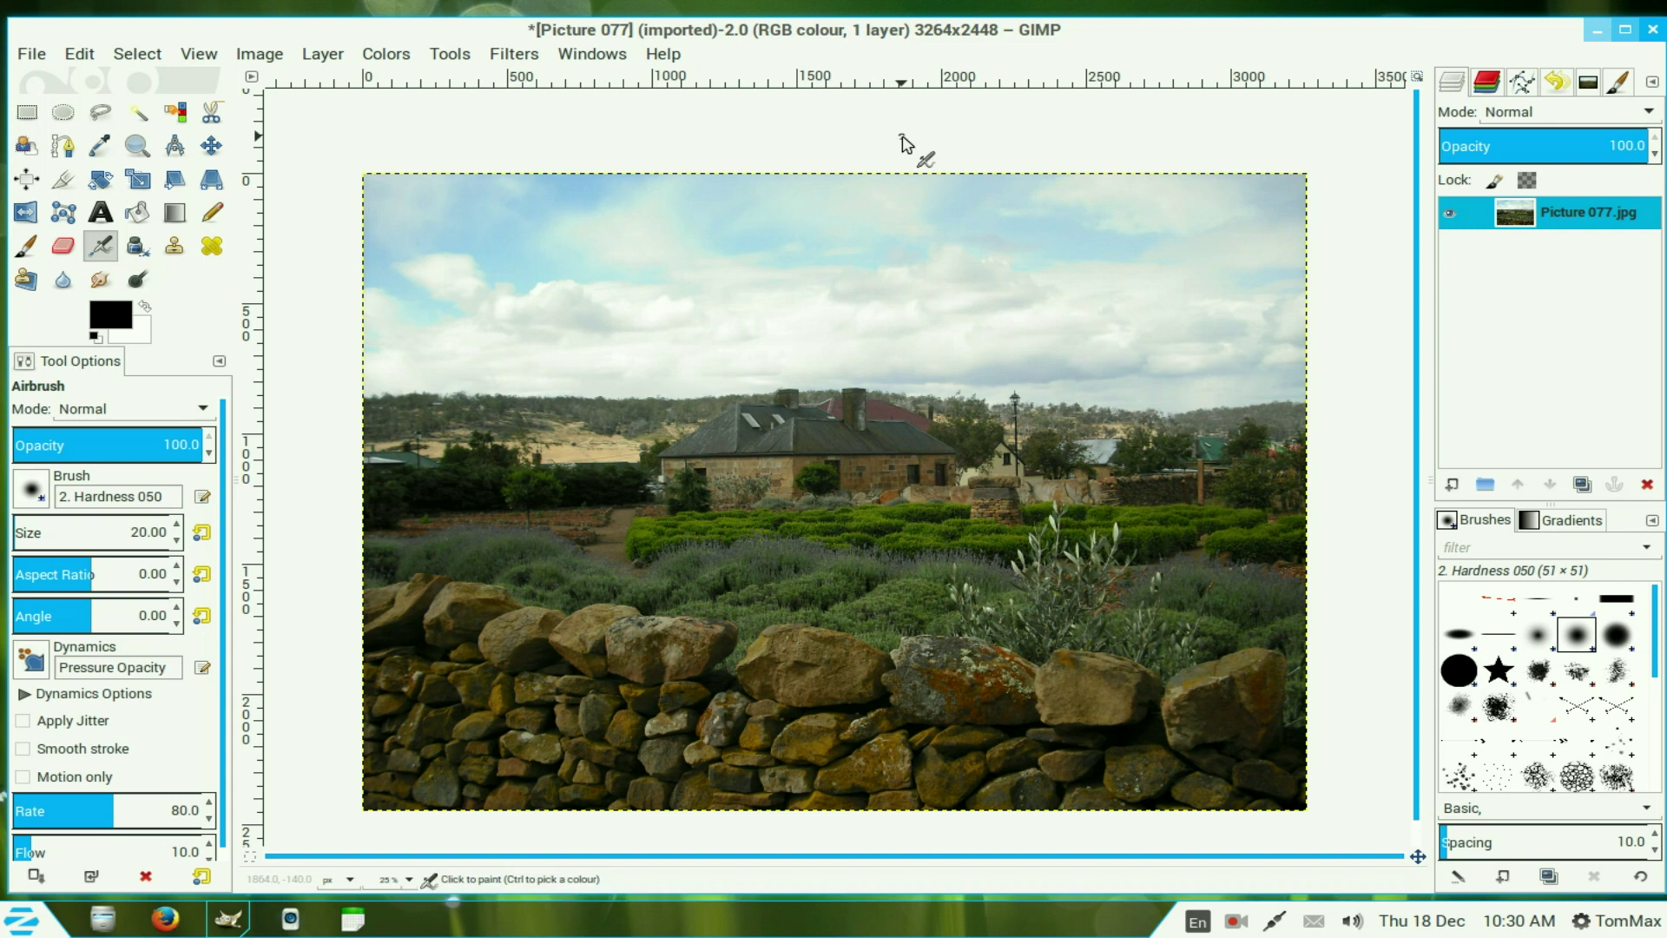
Start an IWarp in Swirl CCW mode and draw two swirl strokes across the preview's clouds.
click(508, 55)
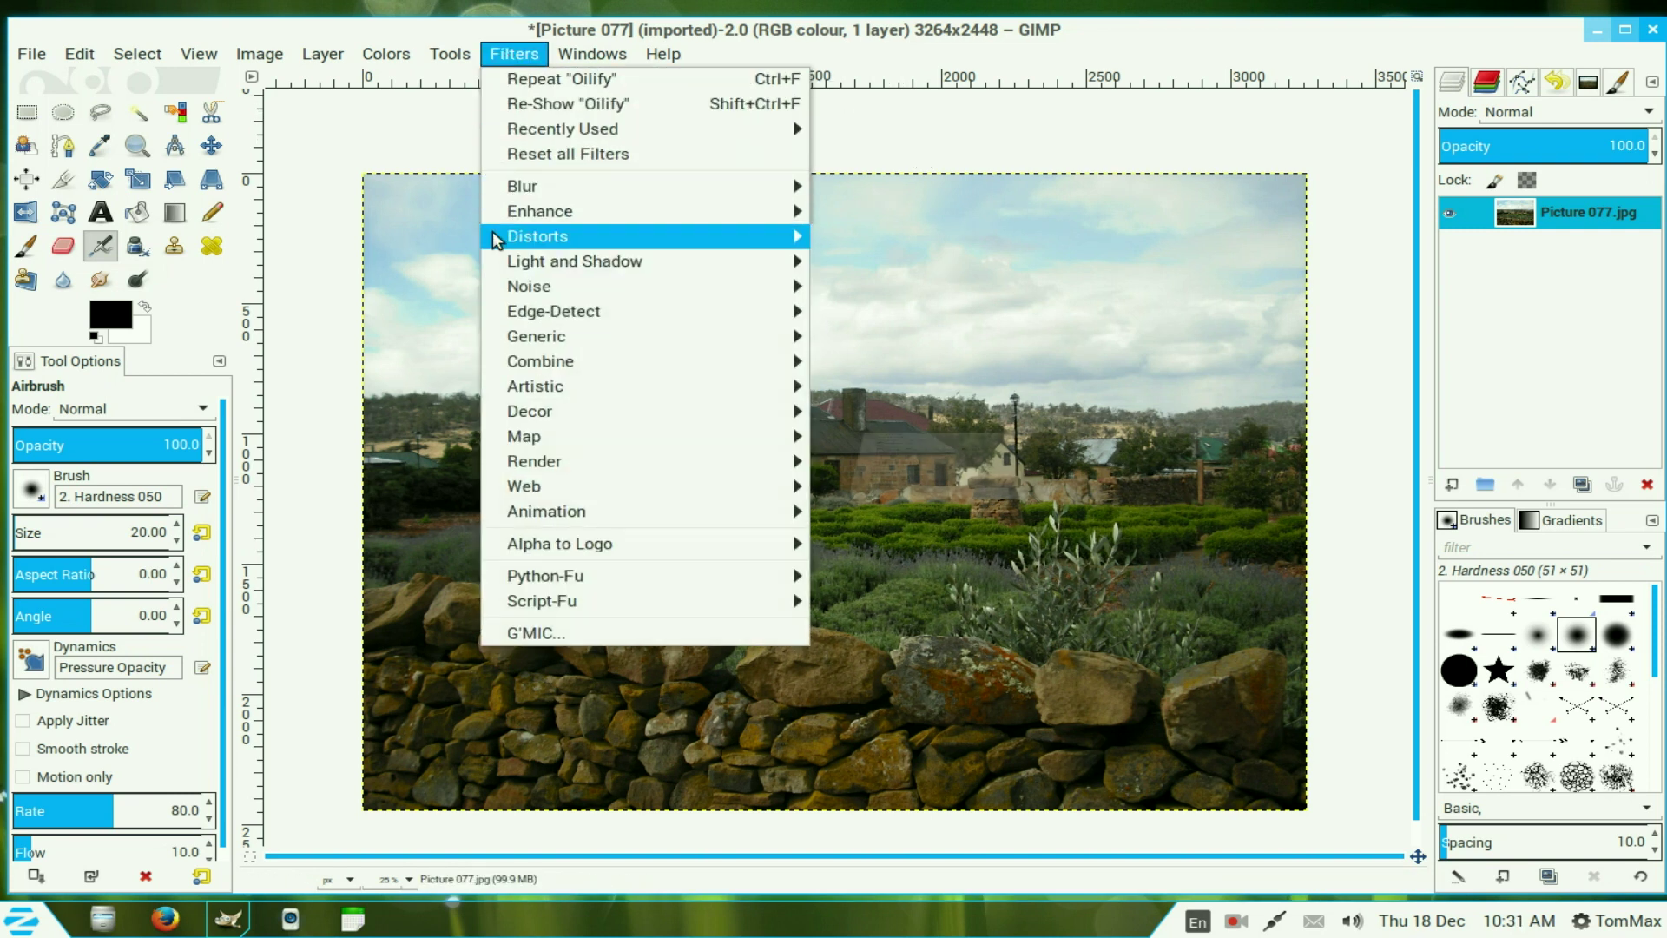
mouse_move(496, 238)
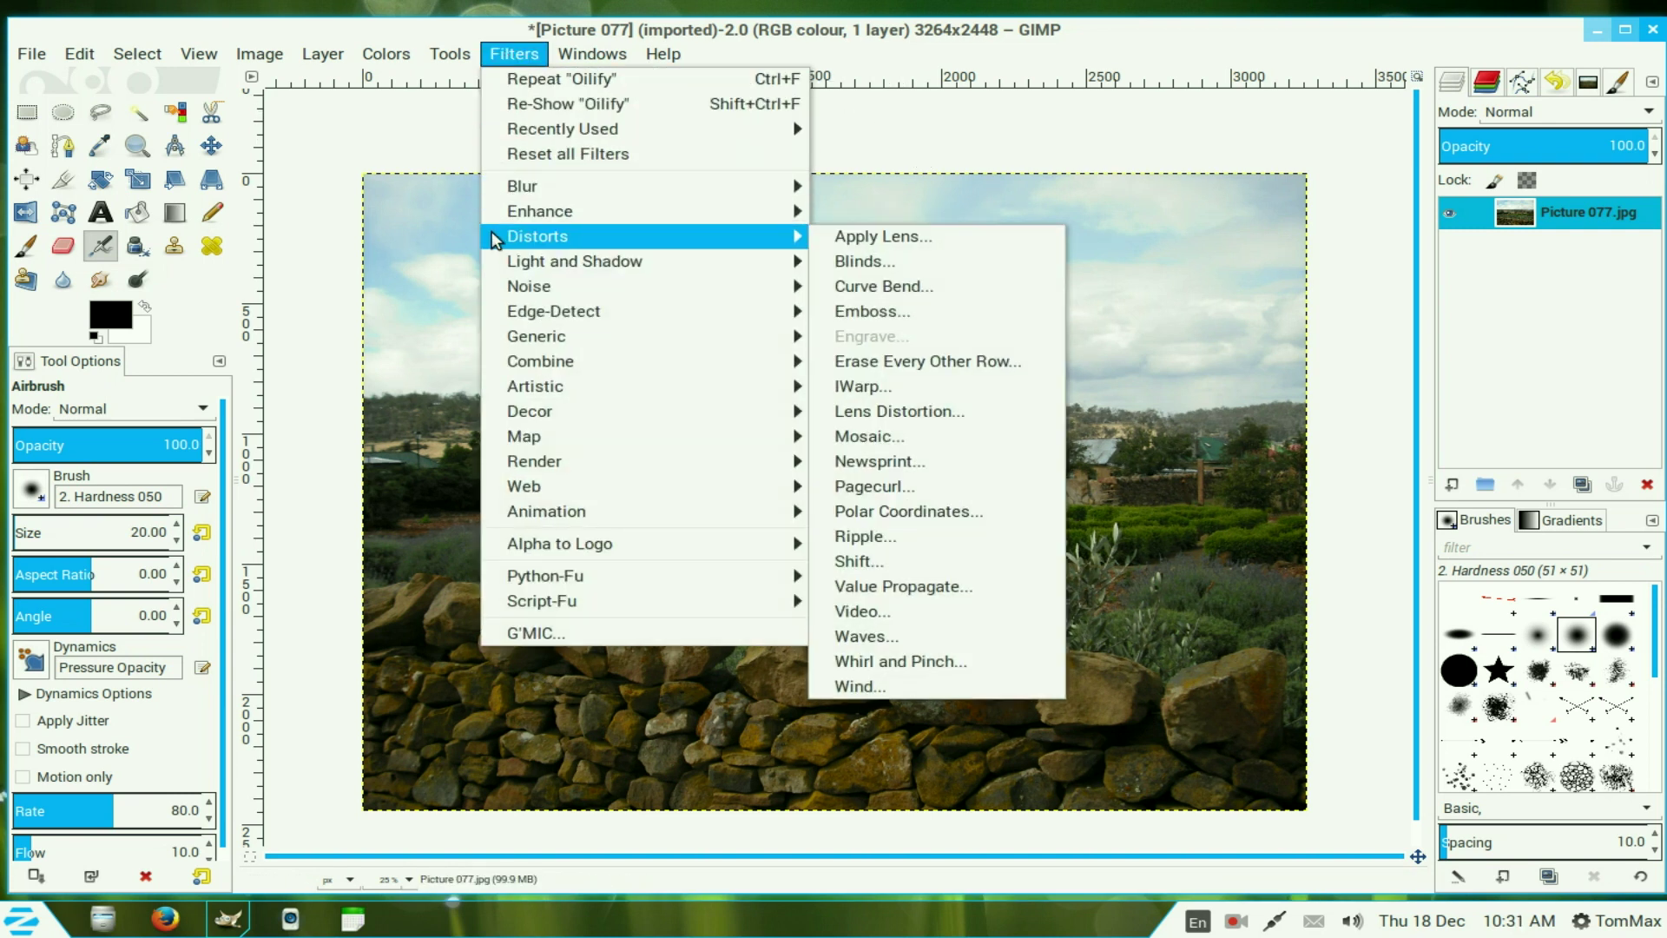
click(941, 392)
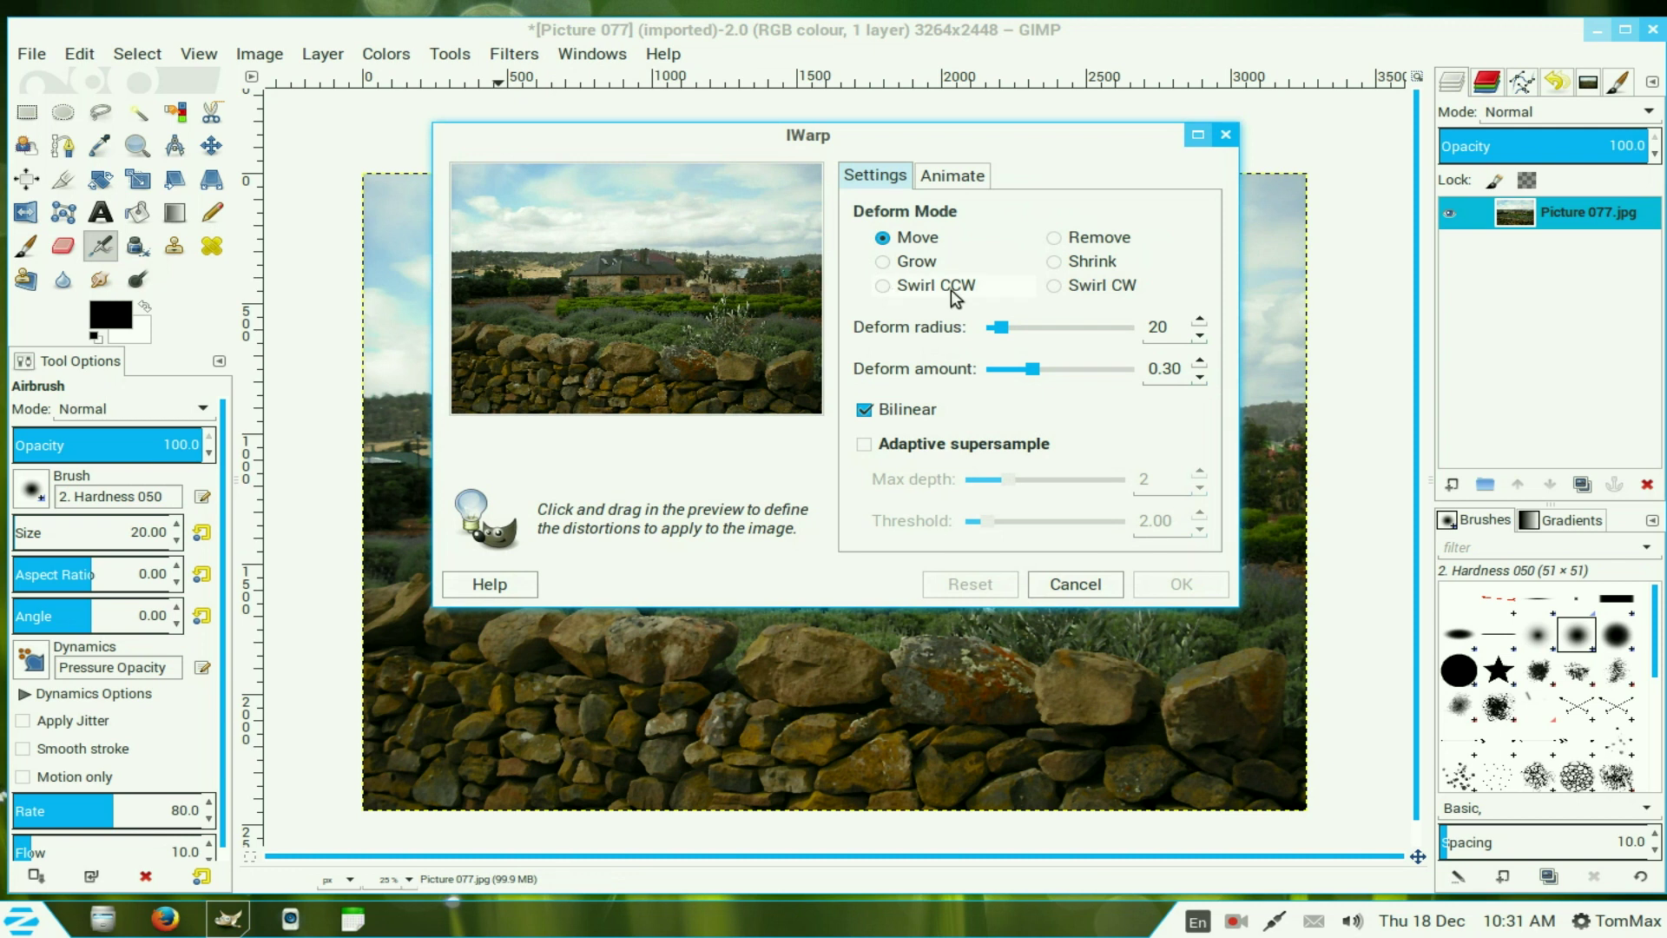
click(884, 288)
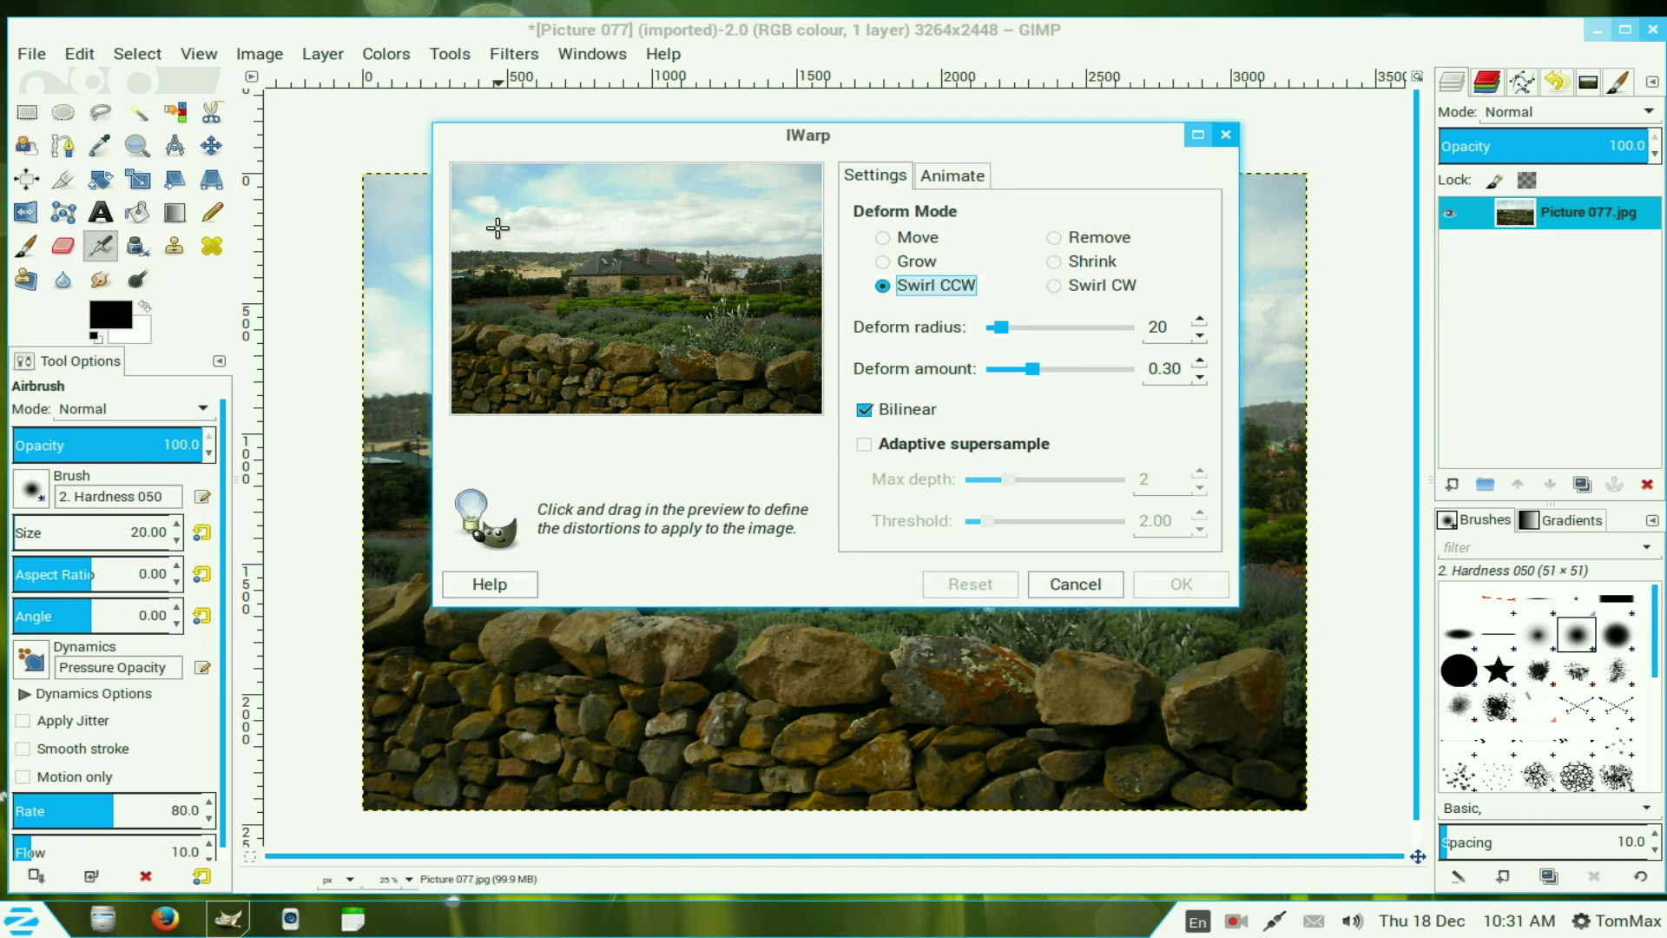
drag(502, 187, 578, 213)
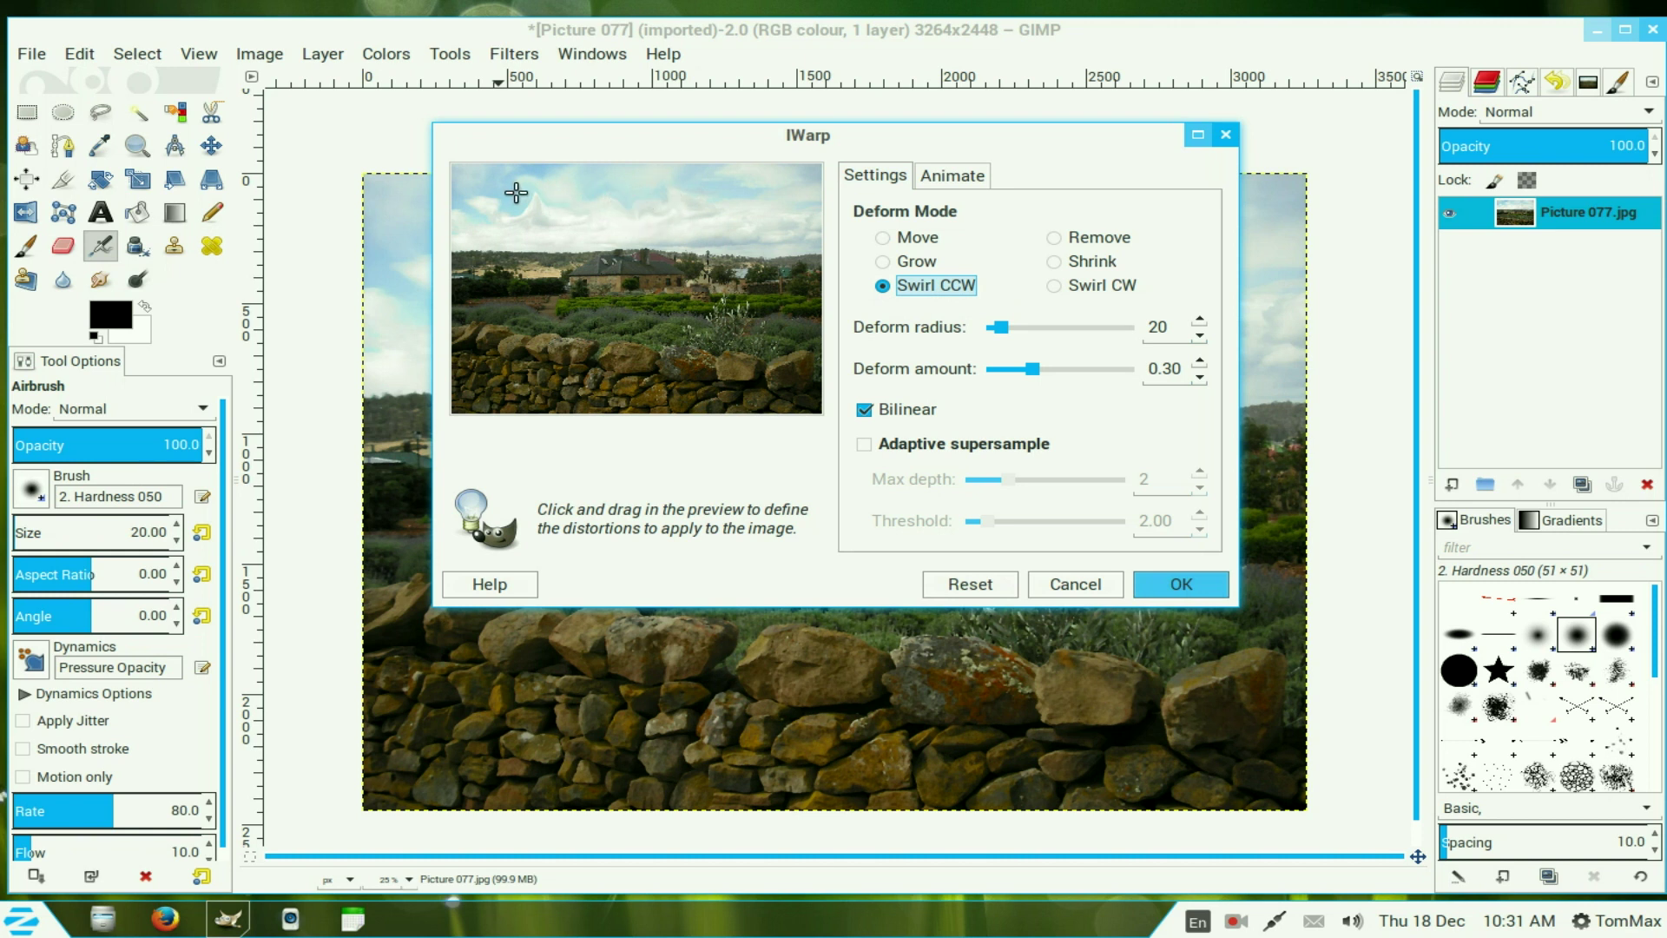
mouse_move(516, 187)
mouse_down()
mouse_move(563, 201)
mouse_move(752, 204)
mouse_up()
Switch IWarp to Swirl CW, lower the deform radius to 12, and apply the warp.
click(1054, 289)
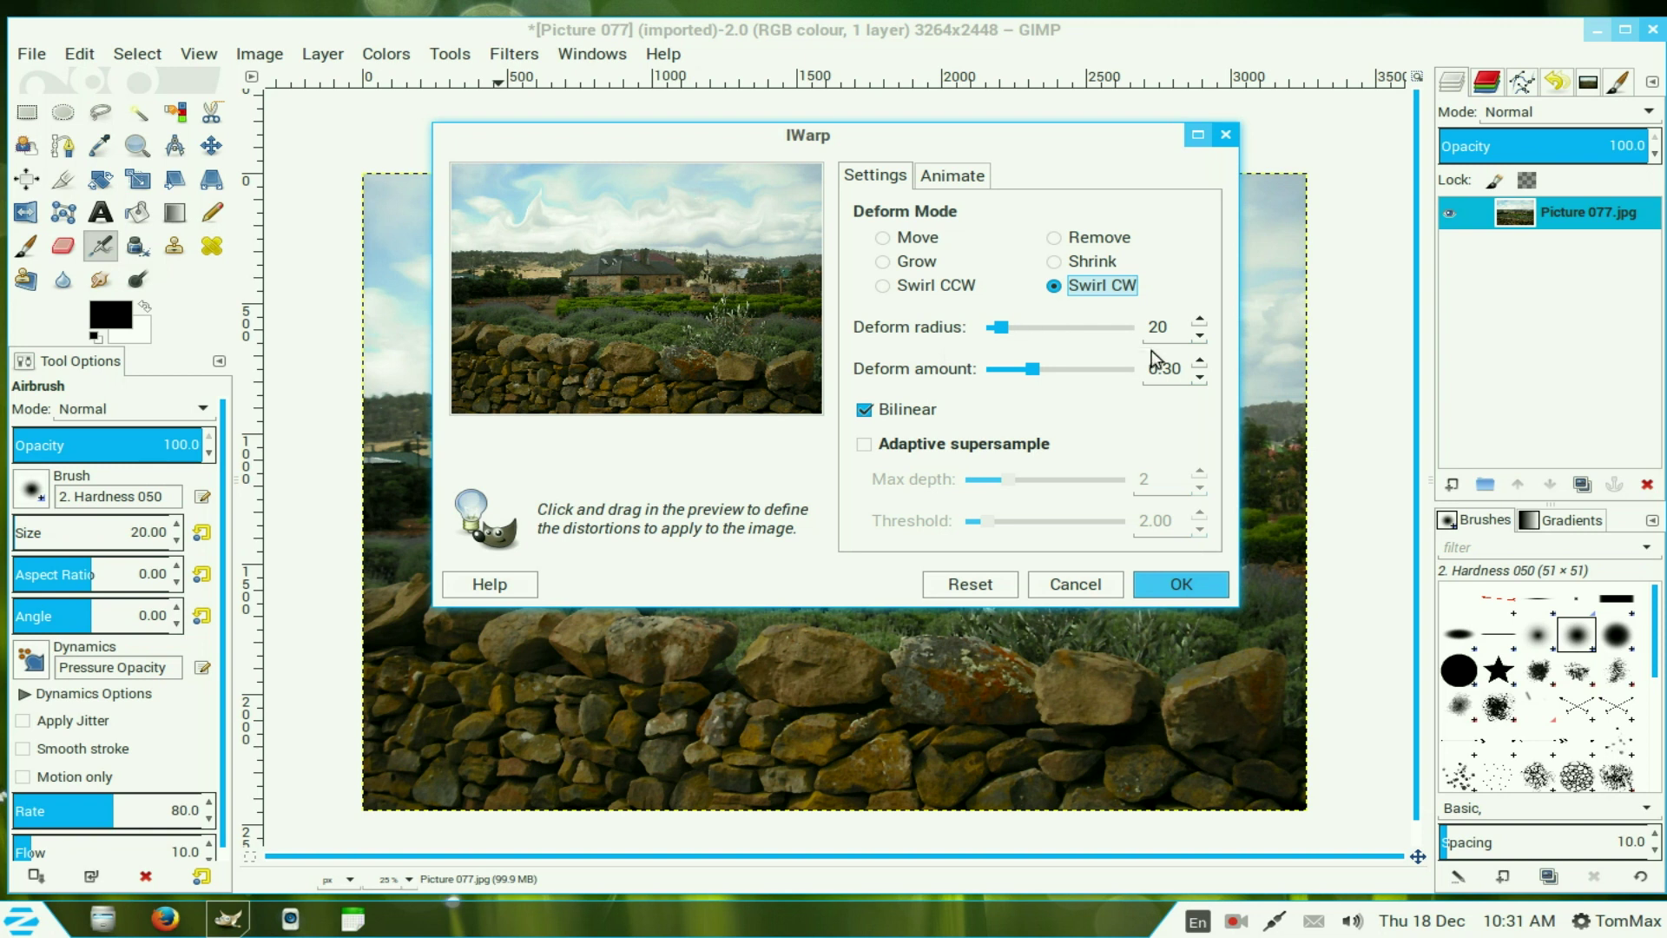
click(1199, 337)
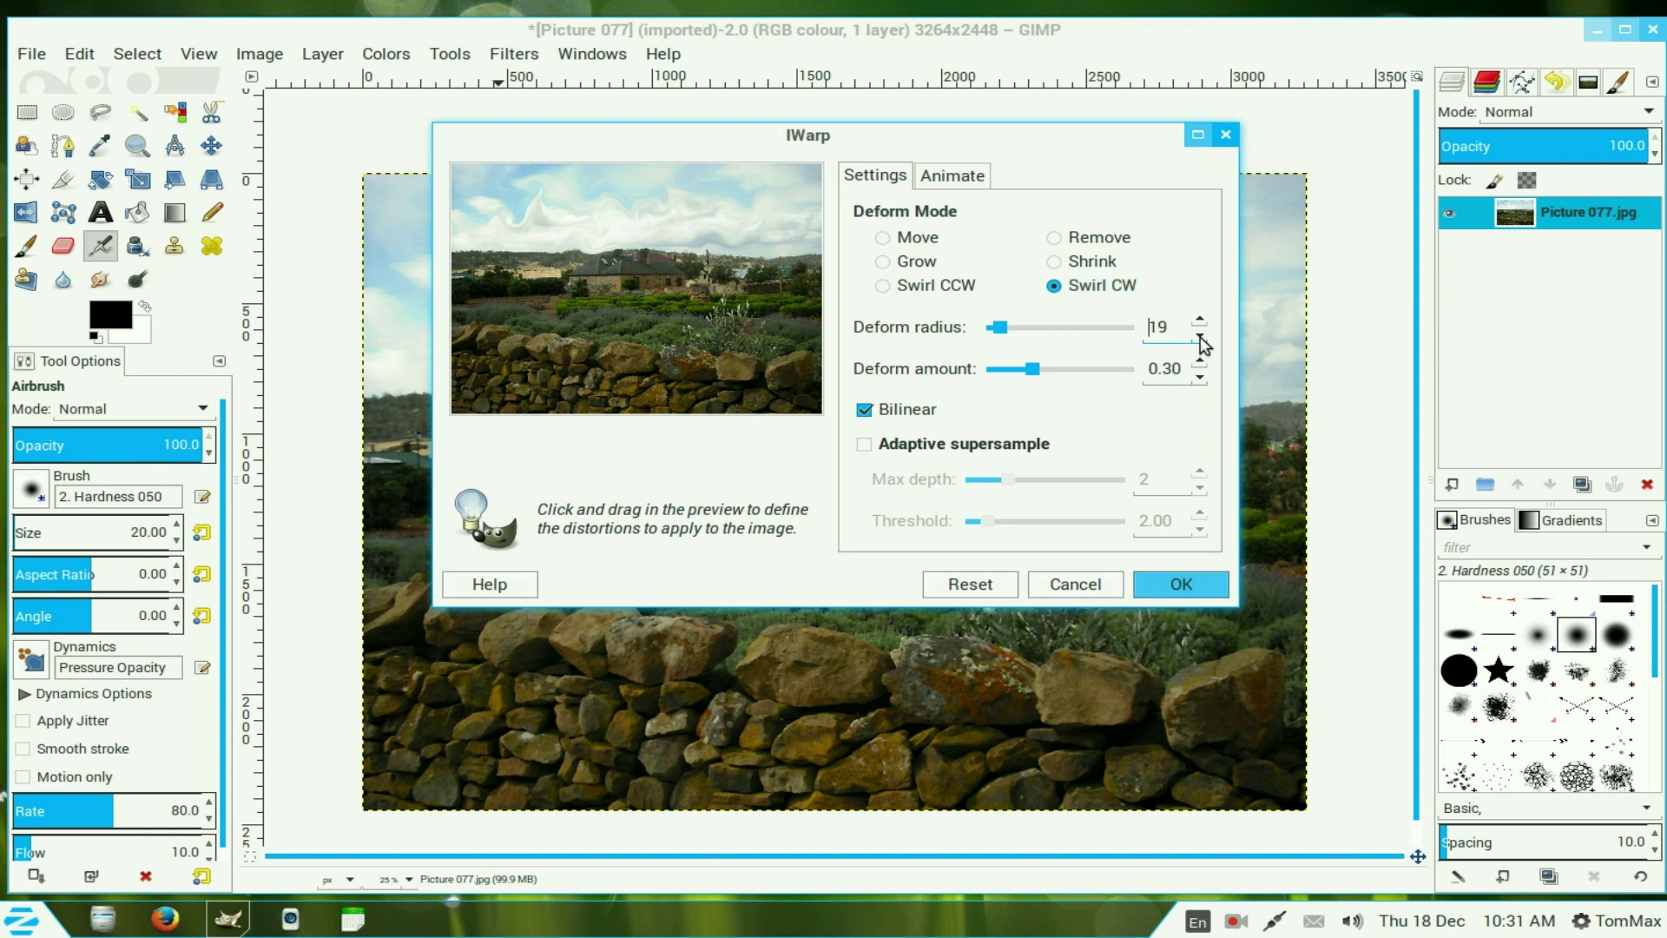
click(1200, 337)
click(1200, 339)
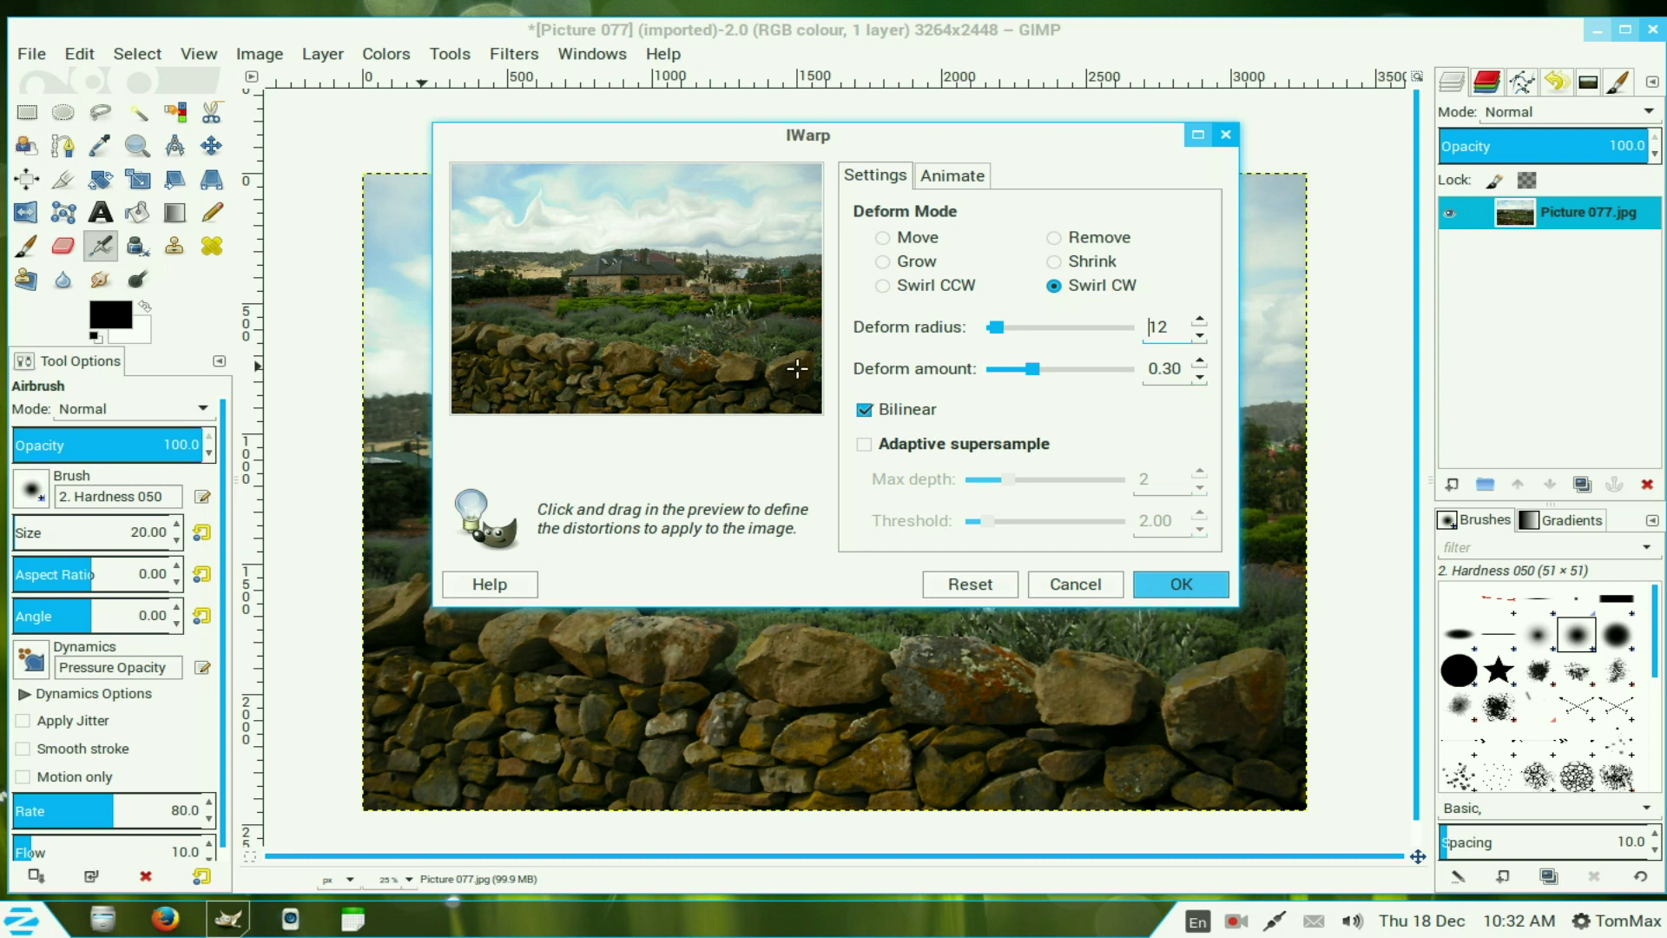
click(1185, 577)
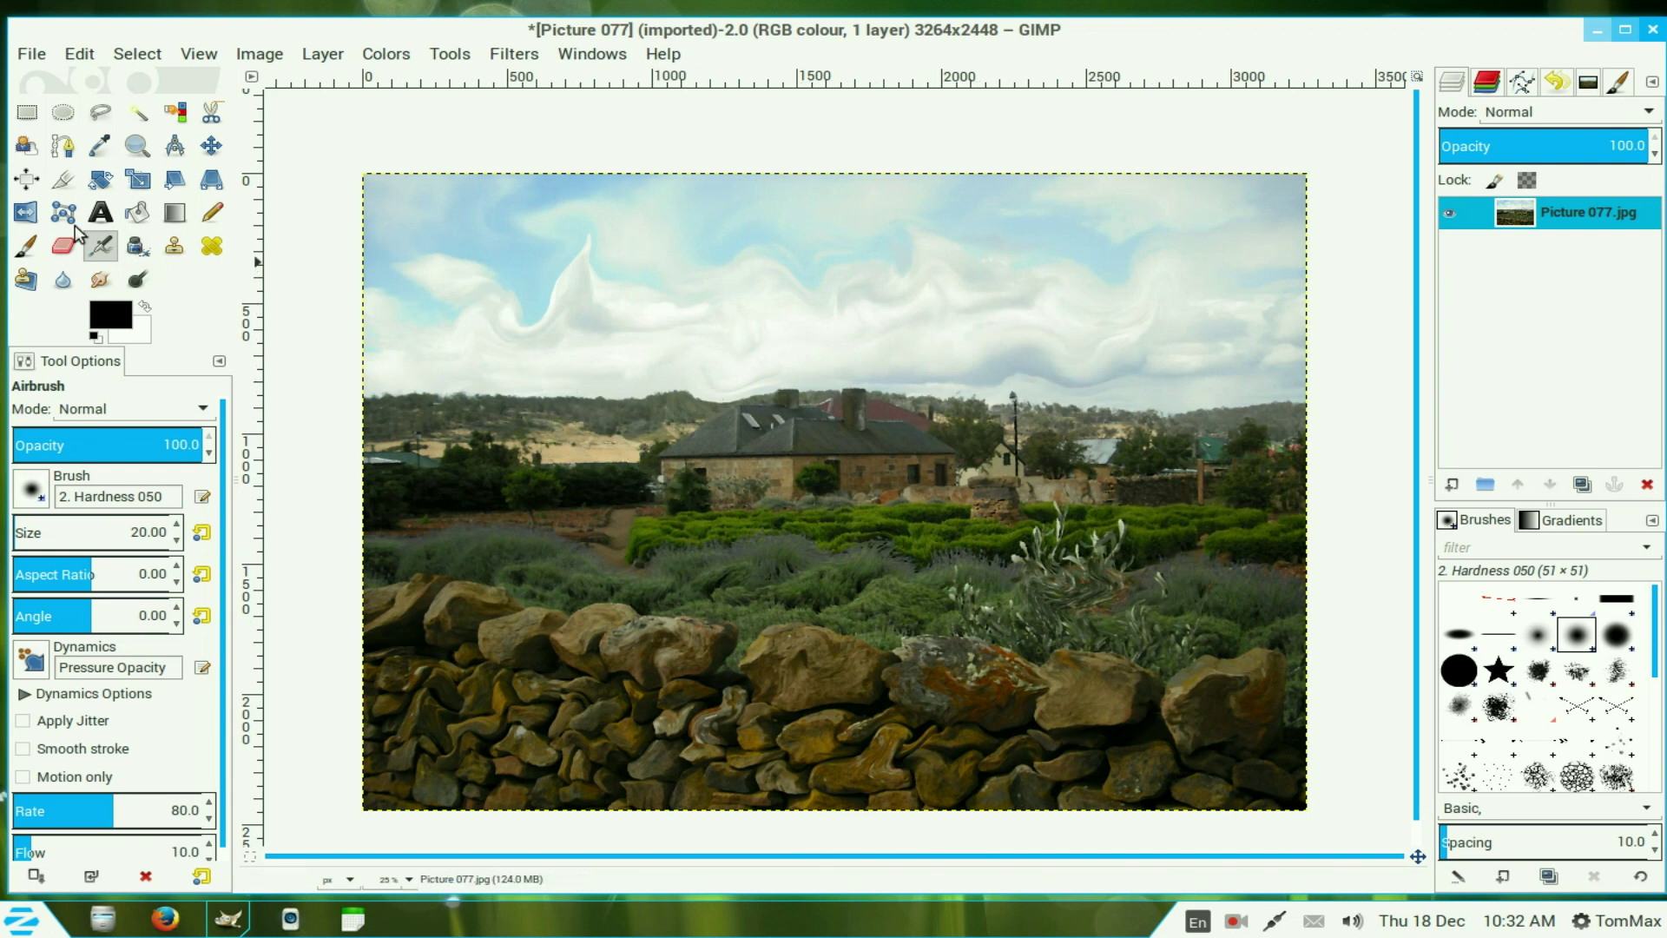
Rectangle-select a full-width band from the hills down past the cottage and hedges.
click(28, 113)
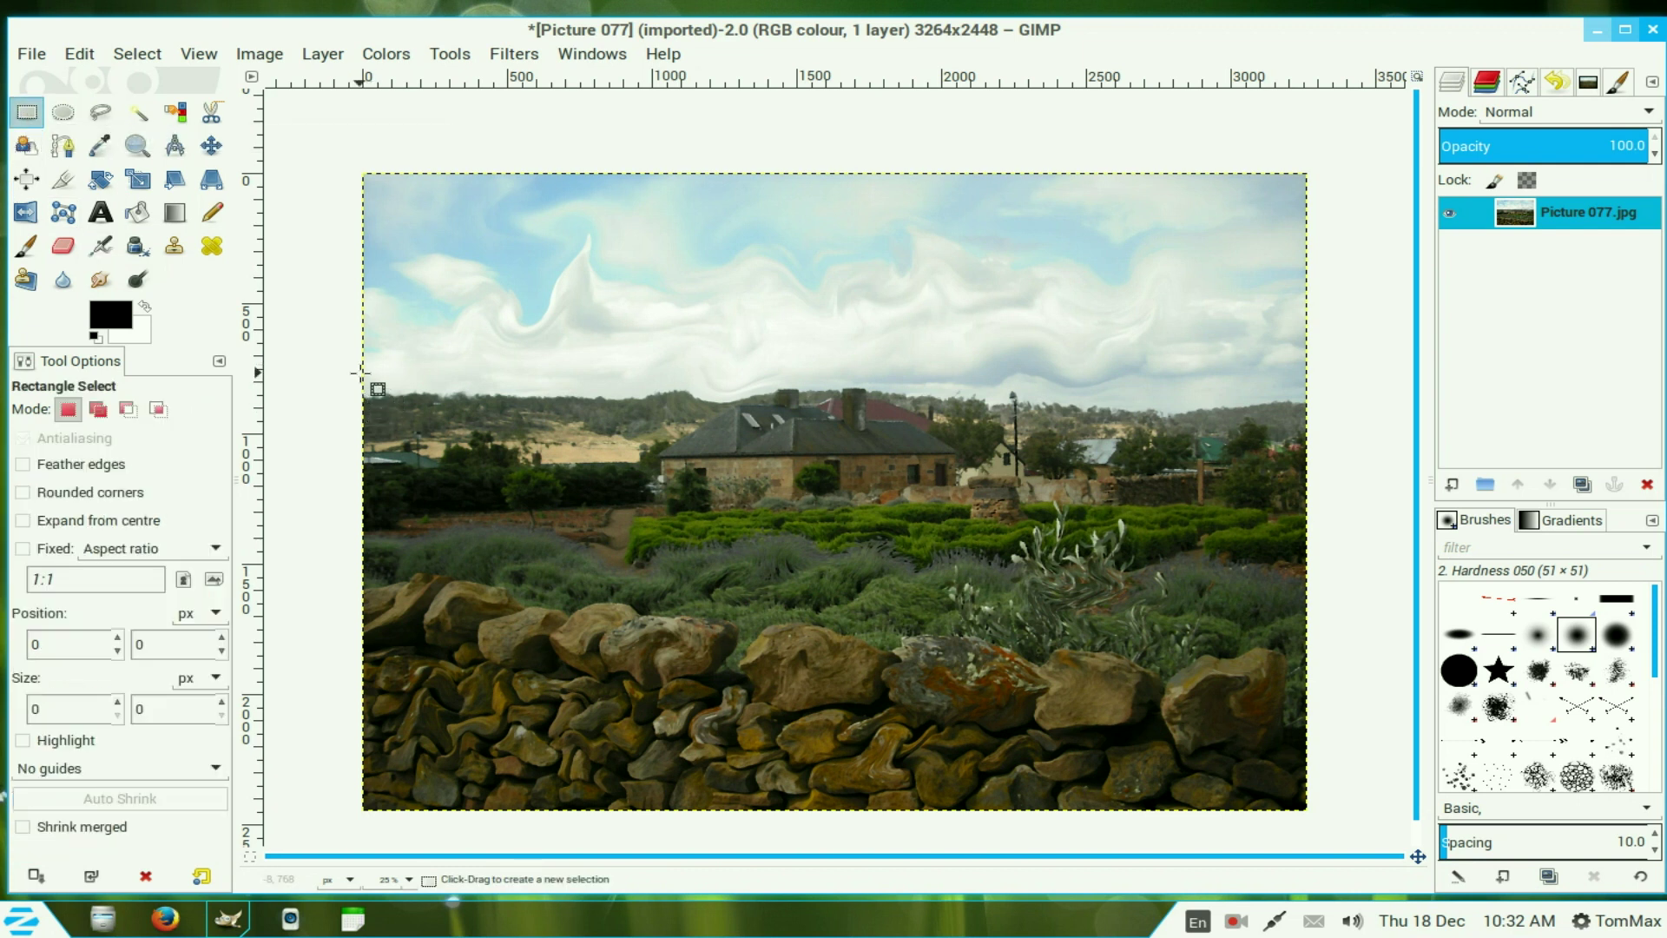
drag(360, 374, 1301, 557)
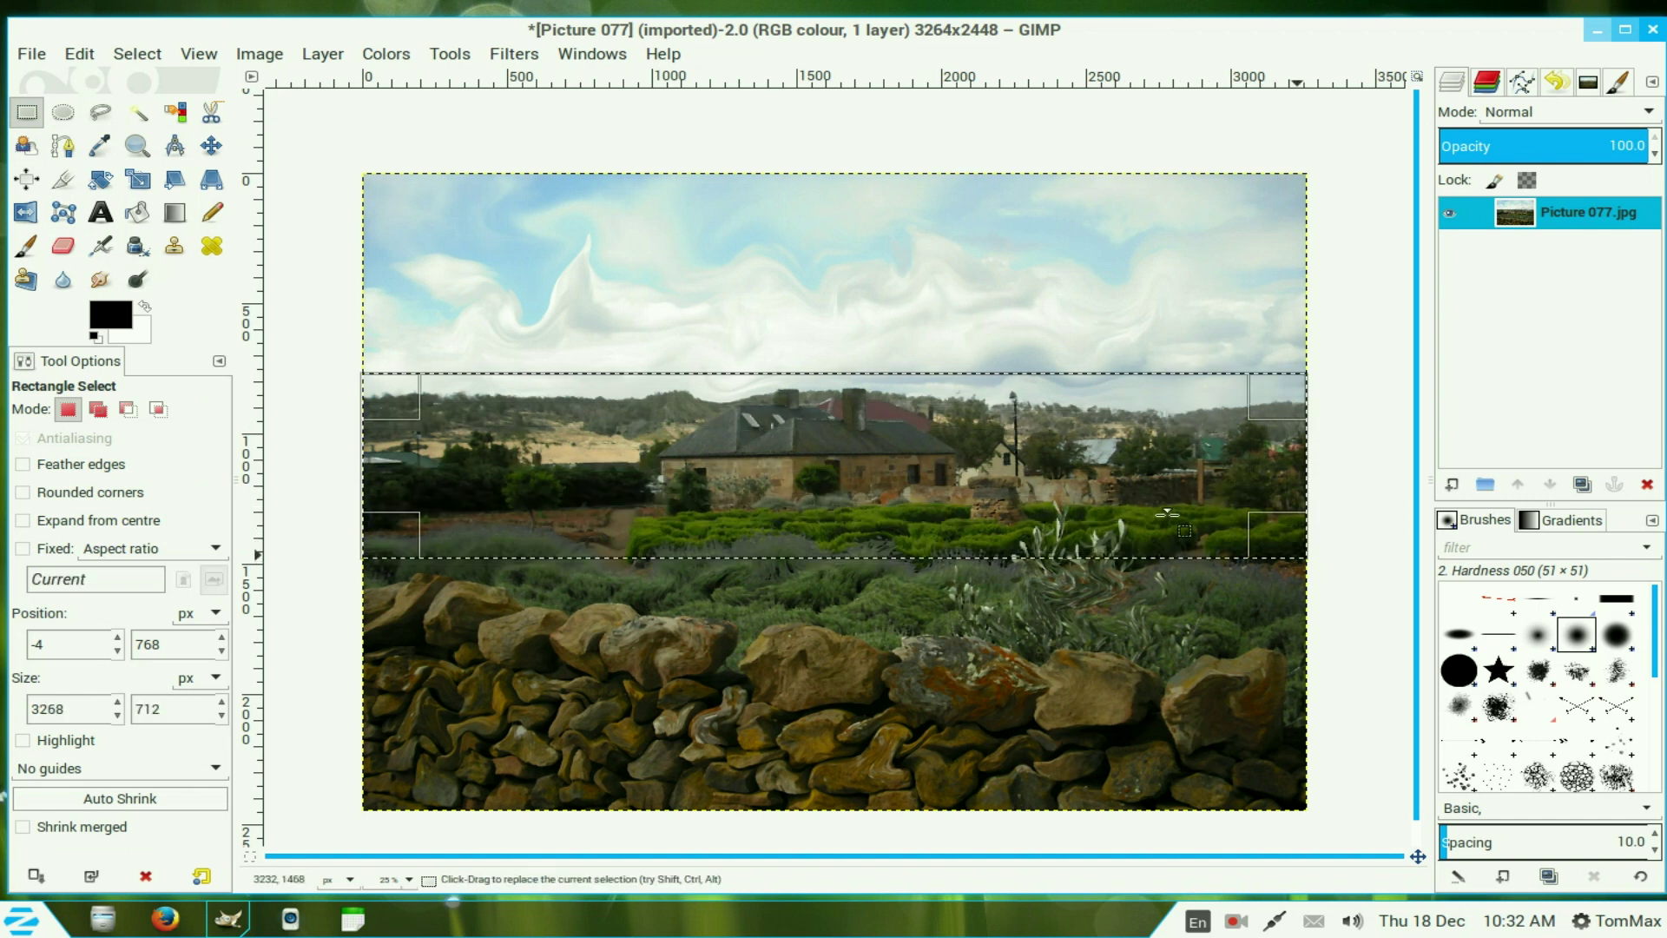
click(510, 56)
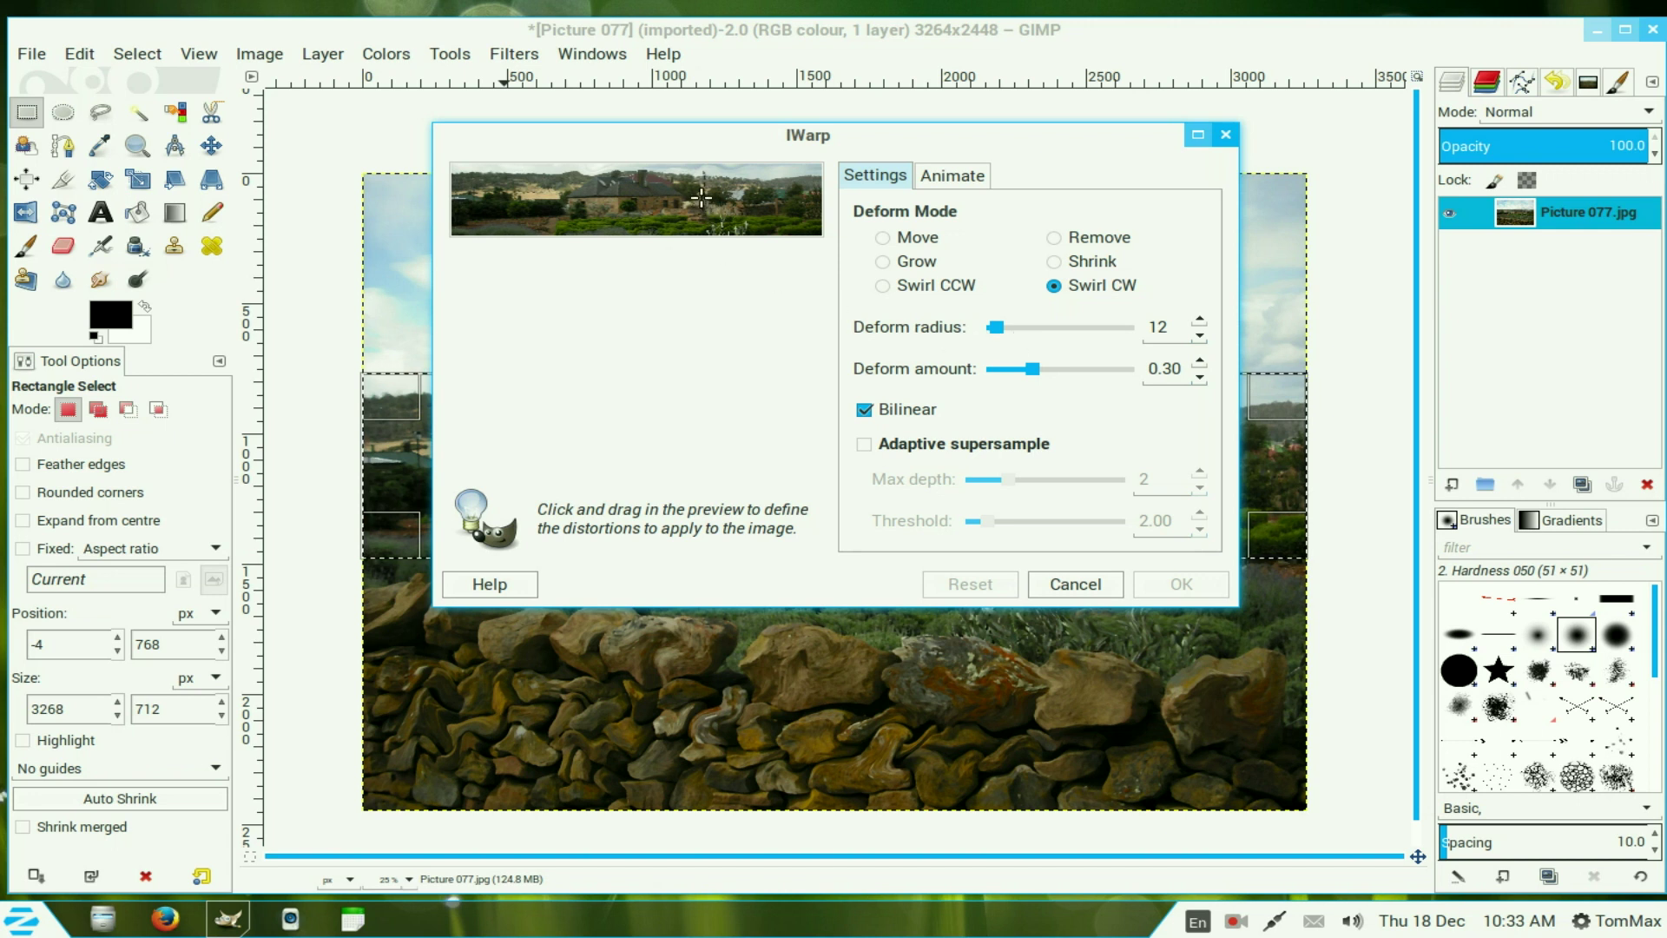
Add a clockwise swirl to the cottage band in the IWarp preview and confirm it.
drag(702, 193, 709, 200)
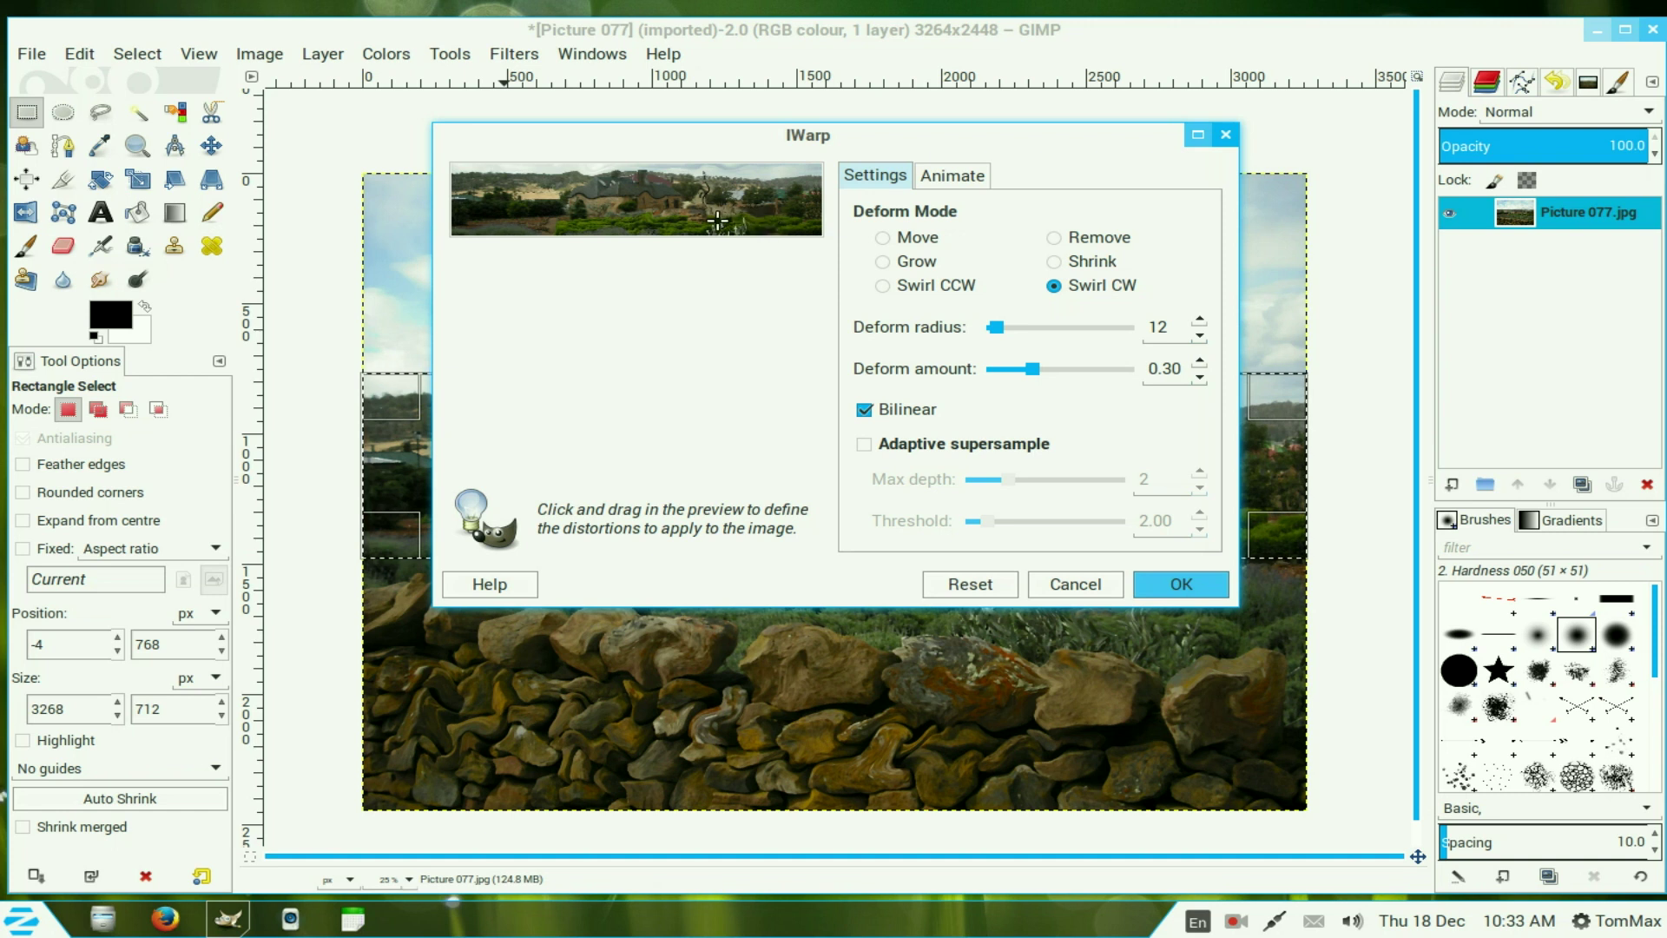
click(1185, 584)
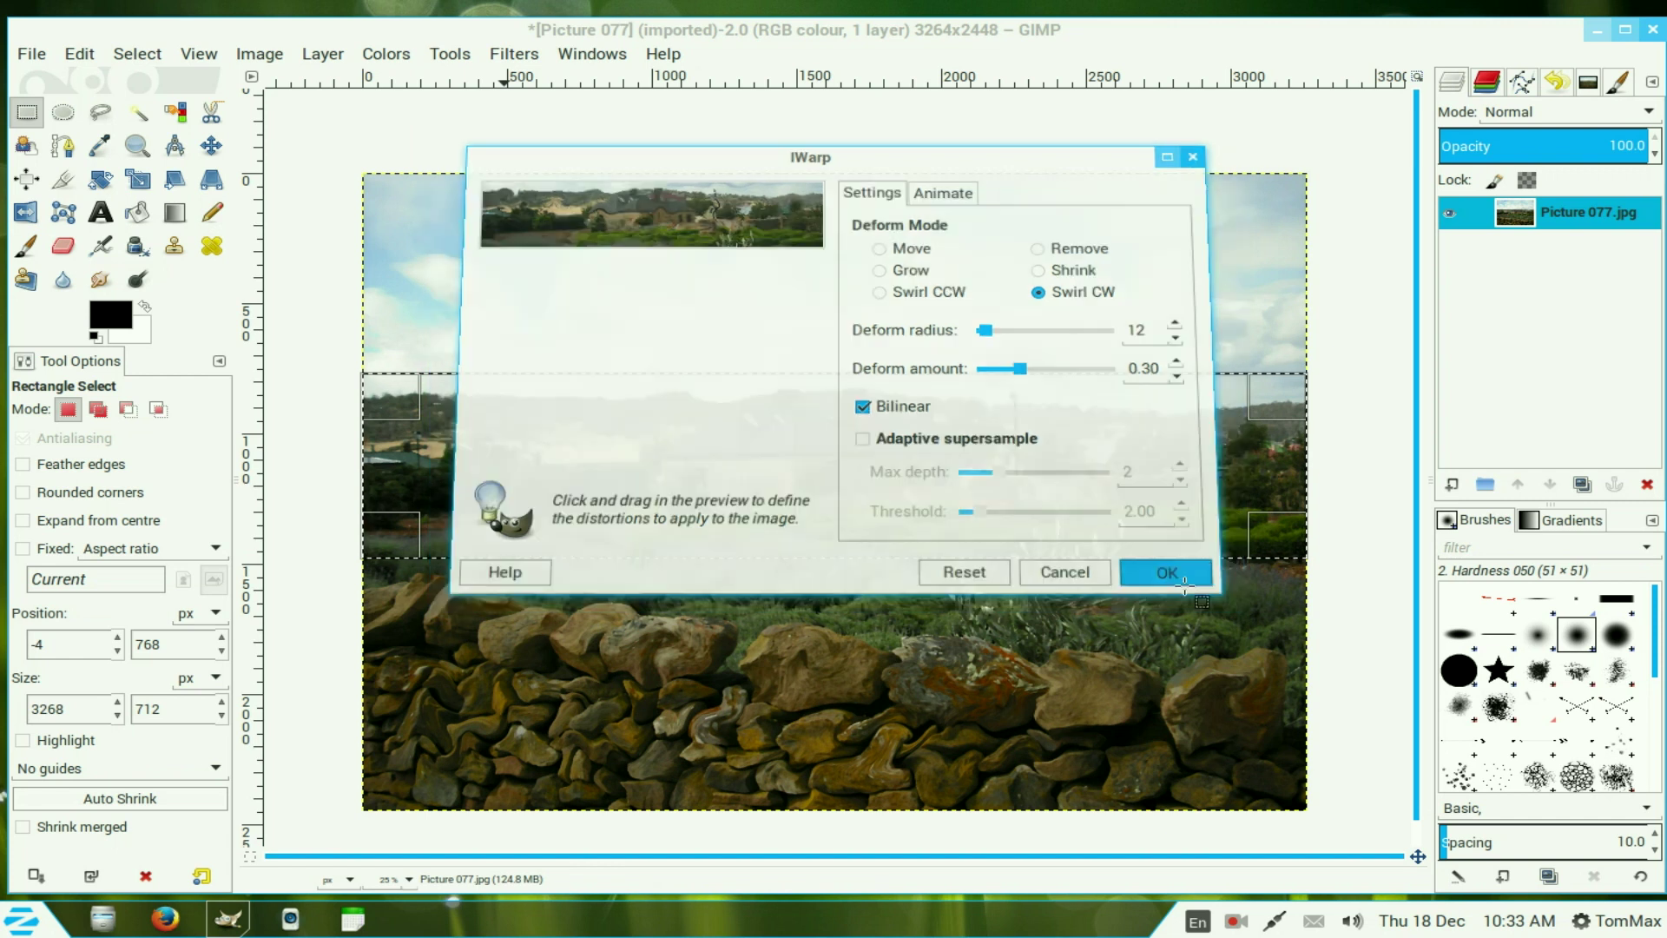
Deselect everything and set up a Linear Bump Map on the whole image with depth 20.
click(139, 52)
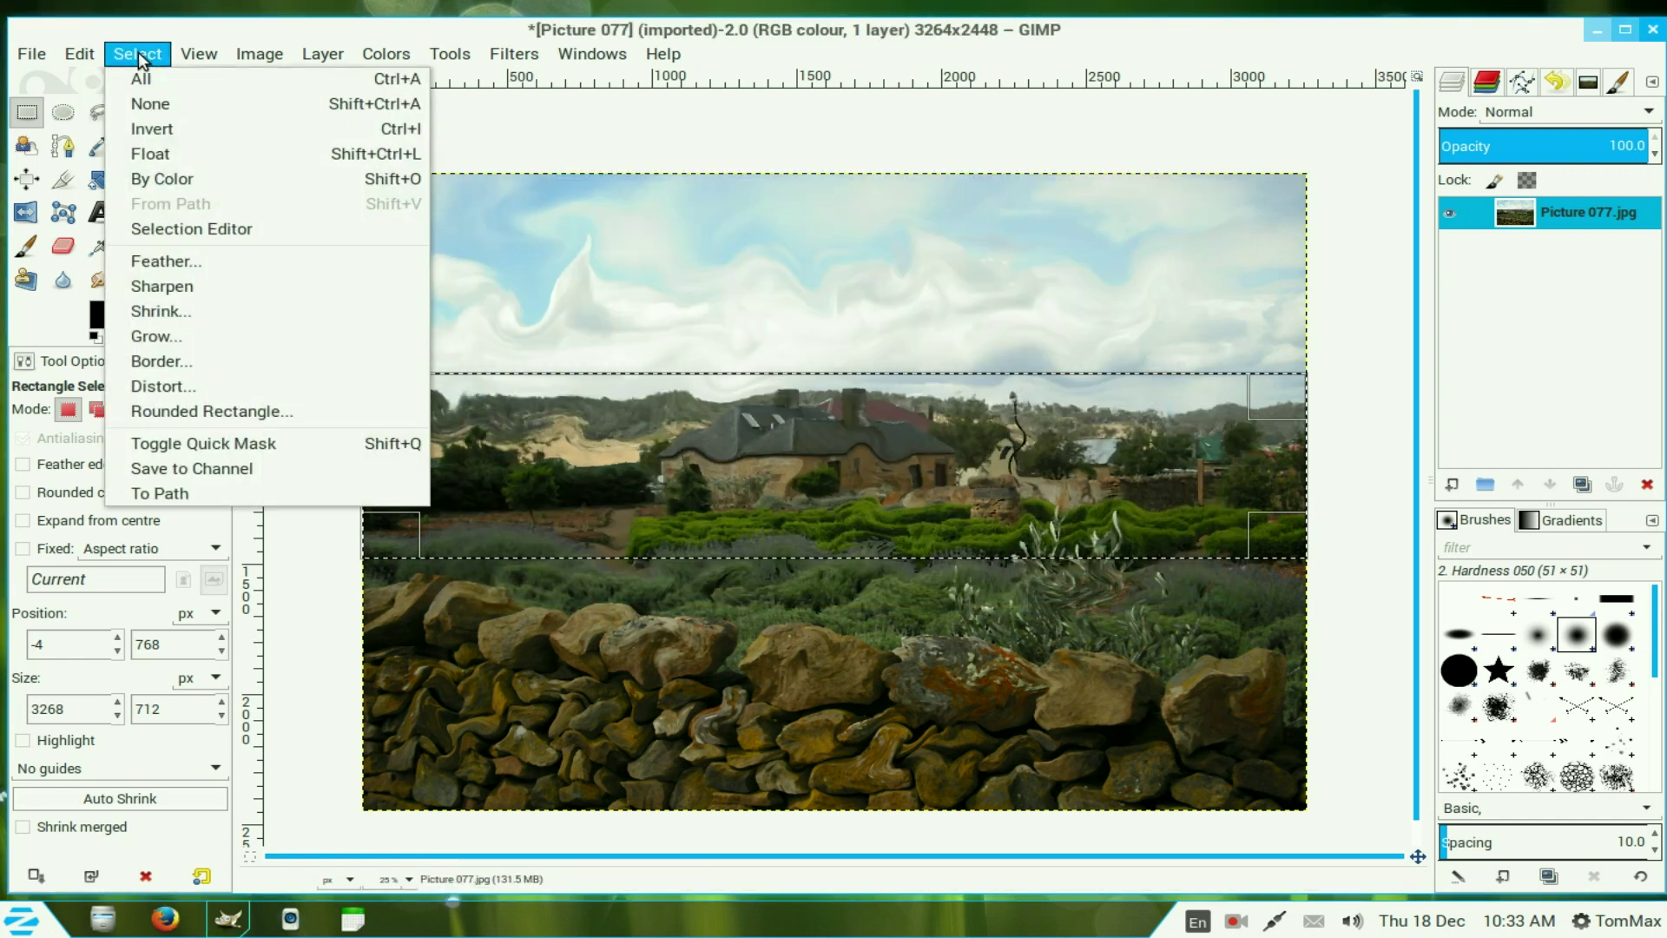
click(143, 106)
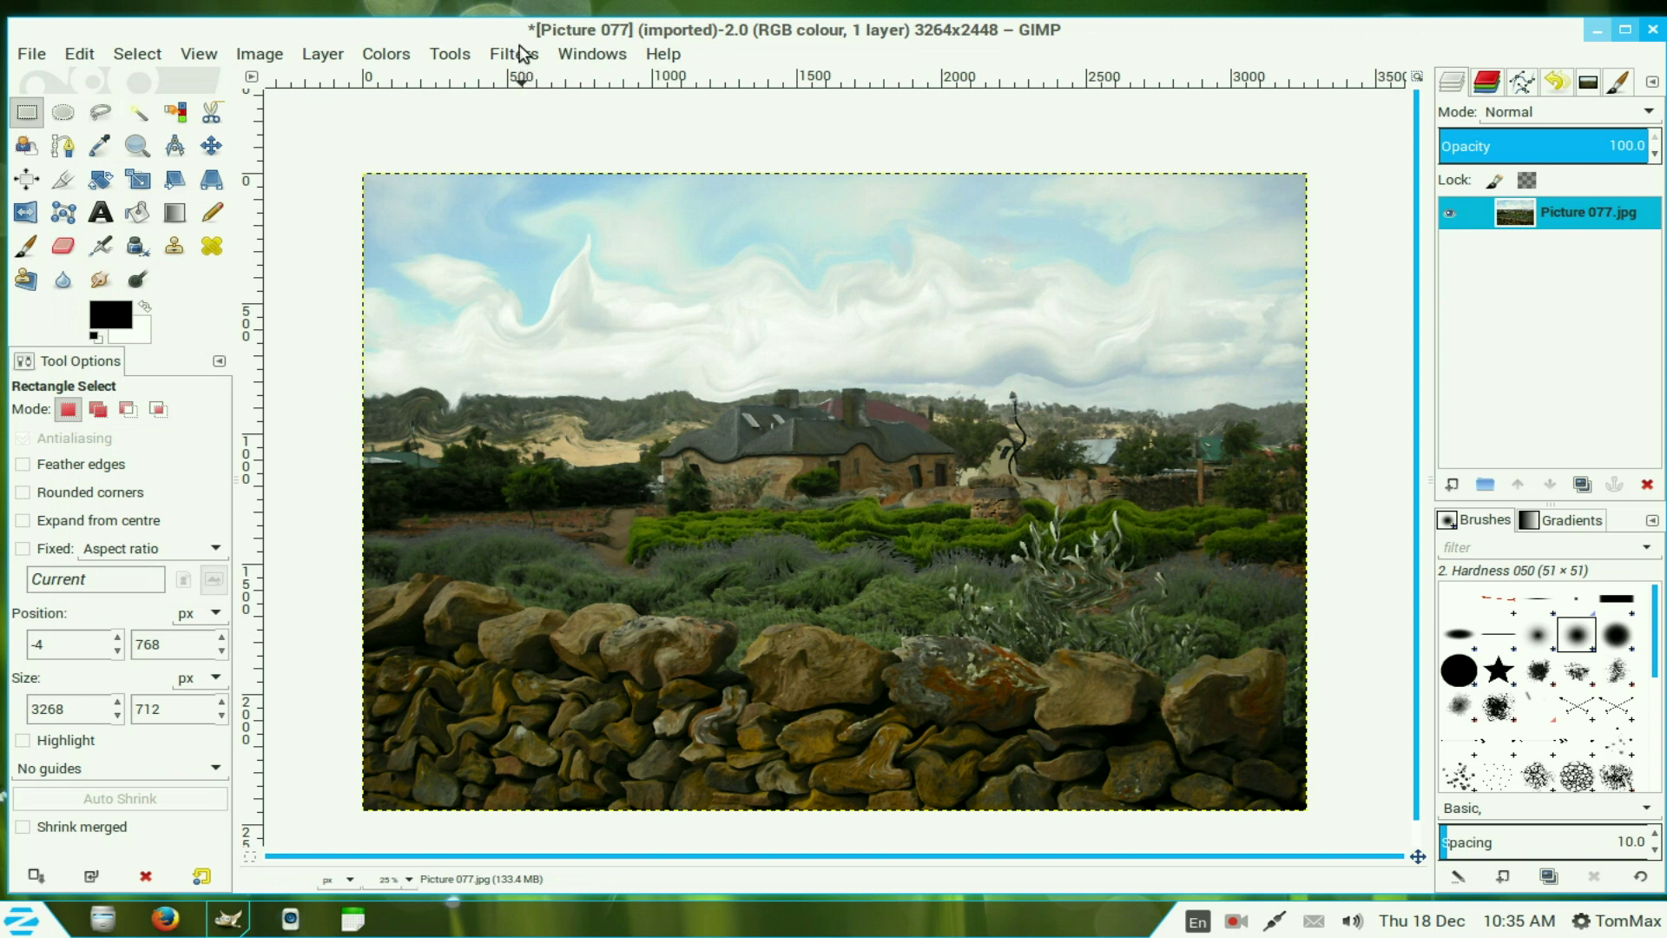
click(516, 54)
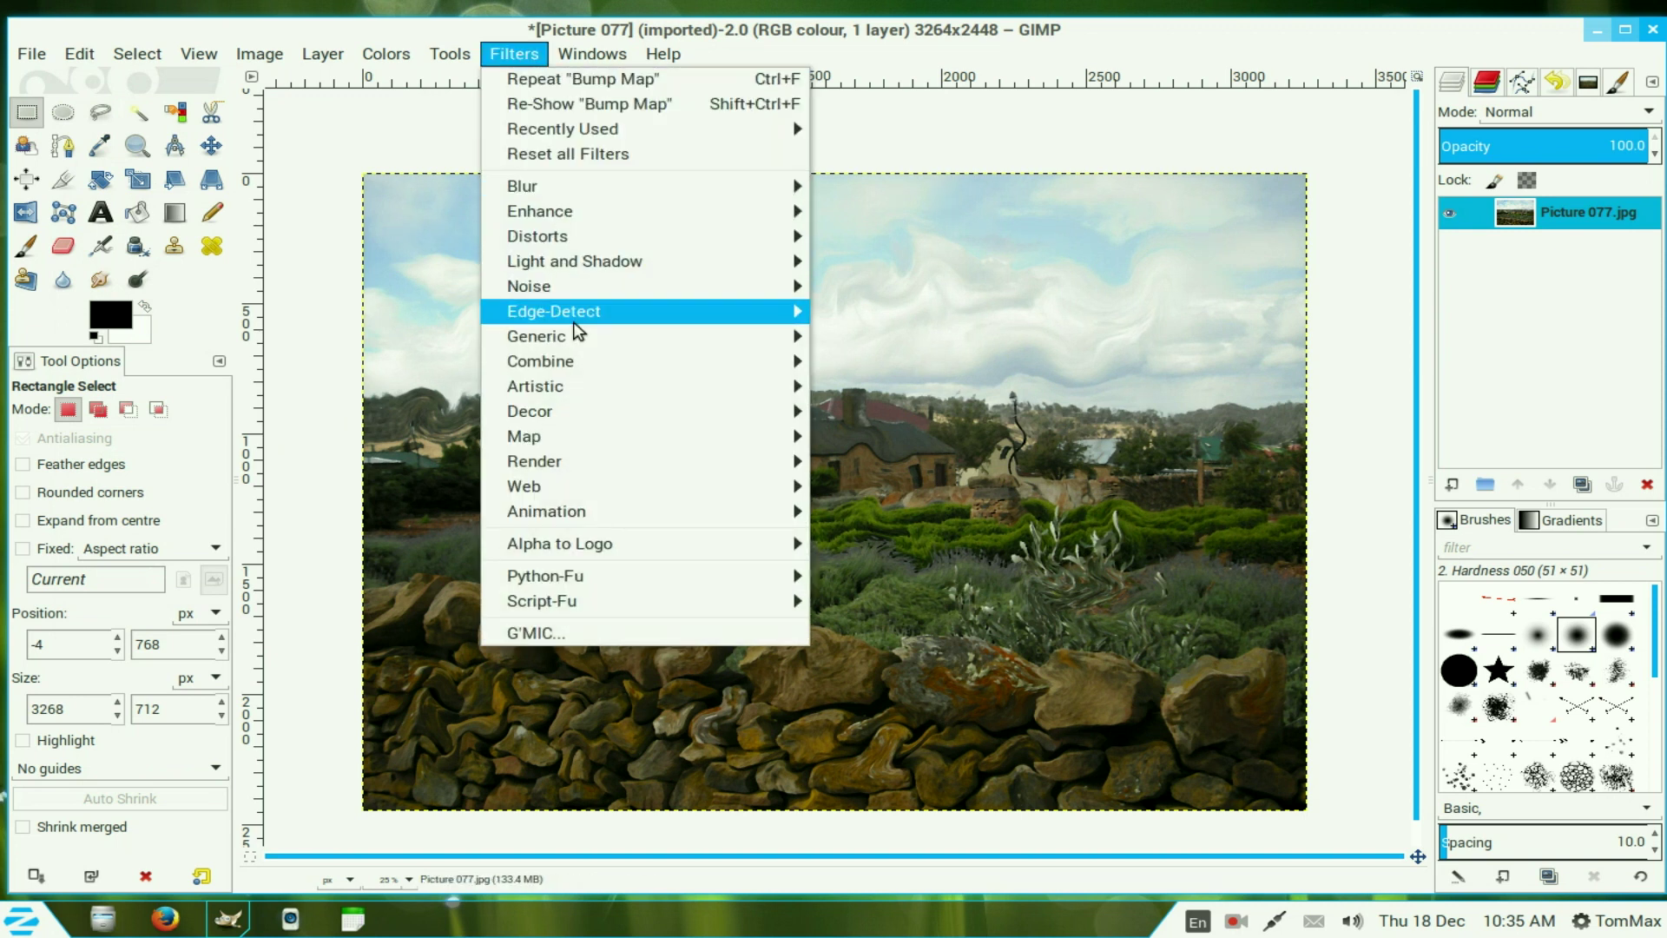
mouse_move(563, 439)
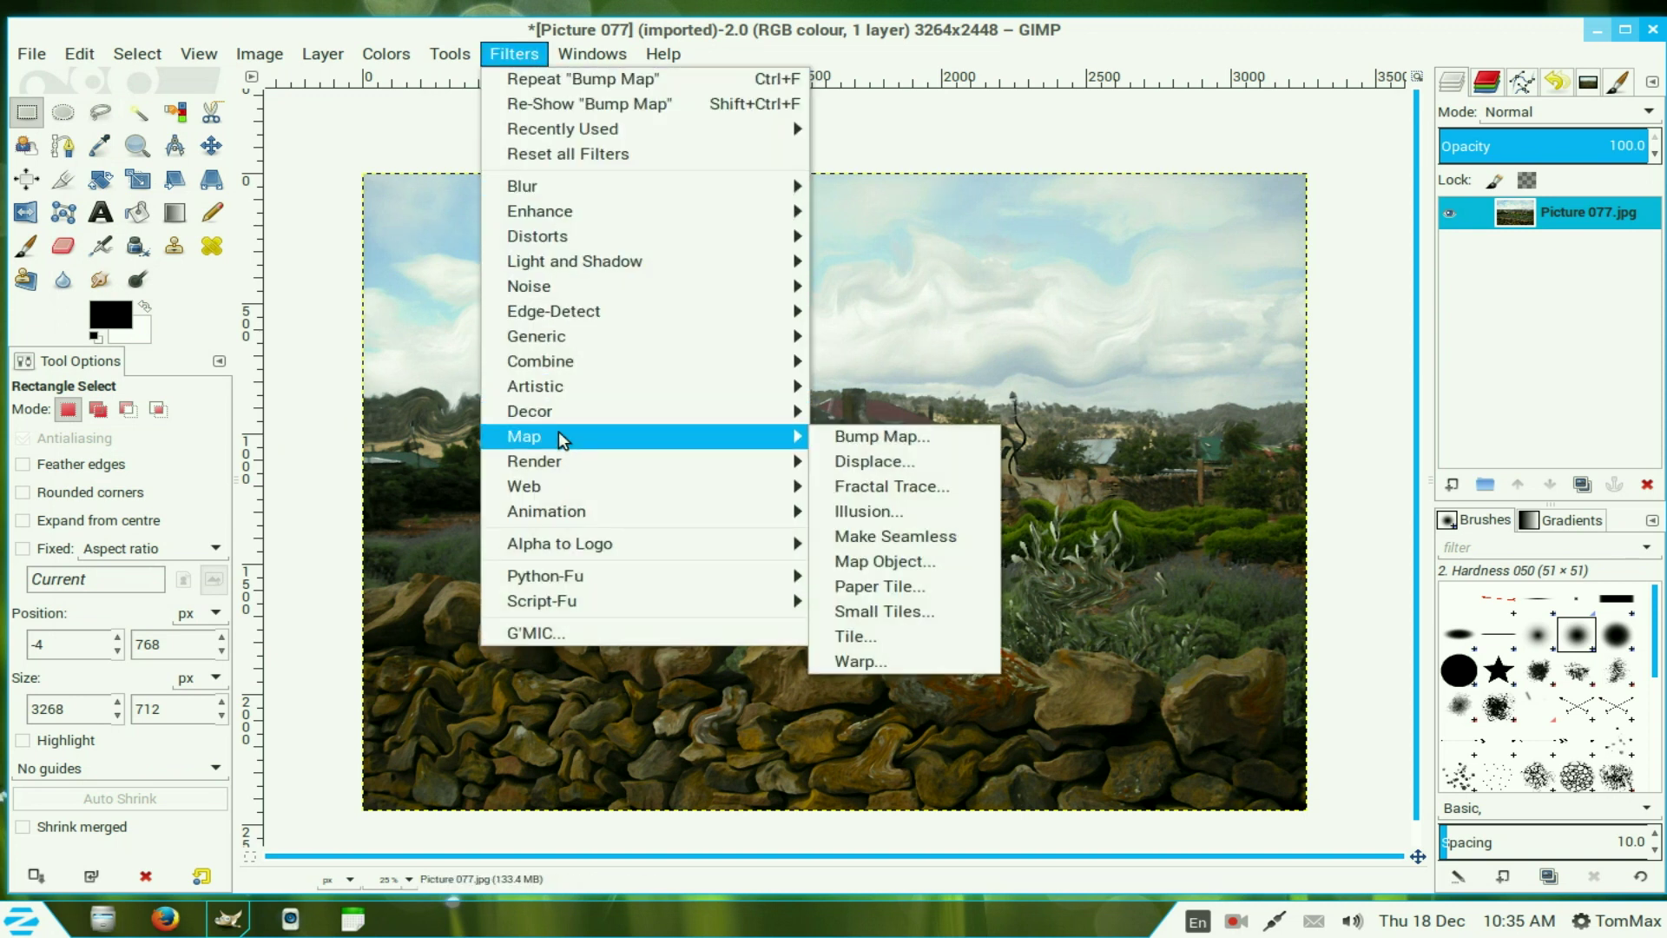
click(873, 446)
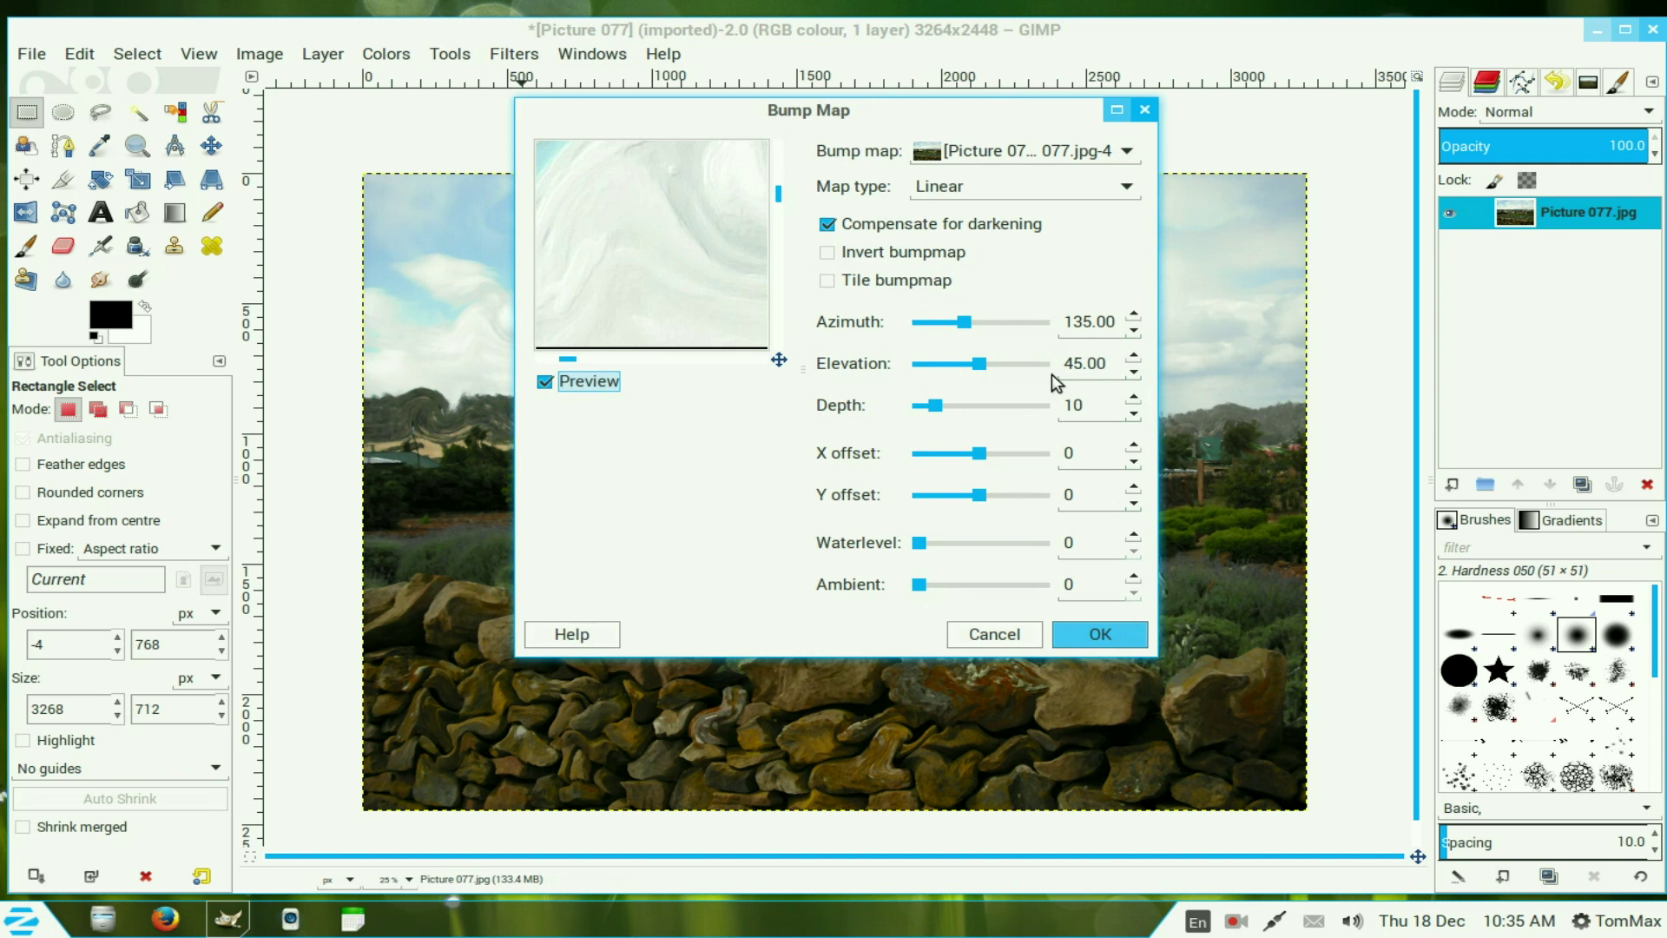
click(1134, 399)
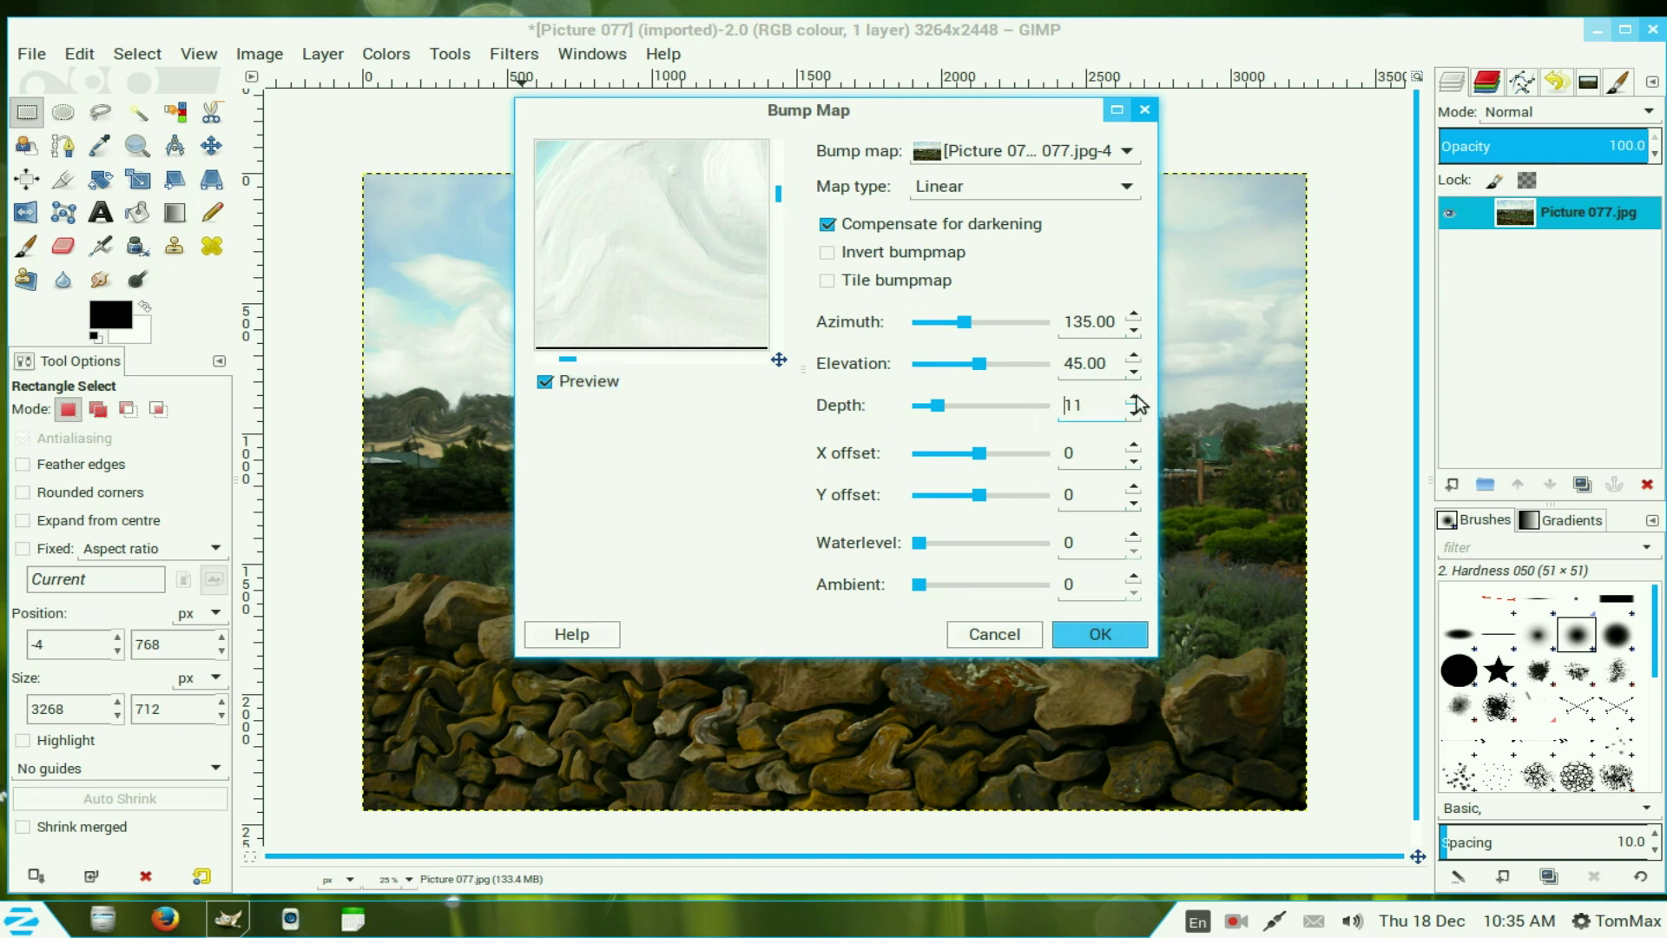
click(1134, 398)
click(1135, 399)
click(1135, 398)
click(1135, 400)
click(1134, 399)
click(1135, 399)
click(1134, 399)
click(1134, 398)
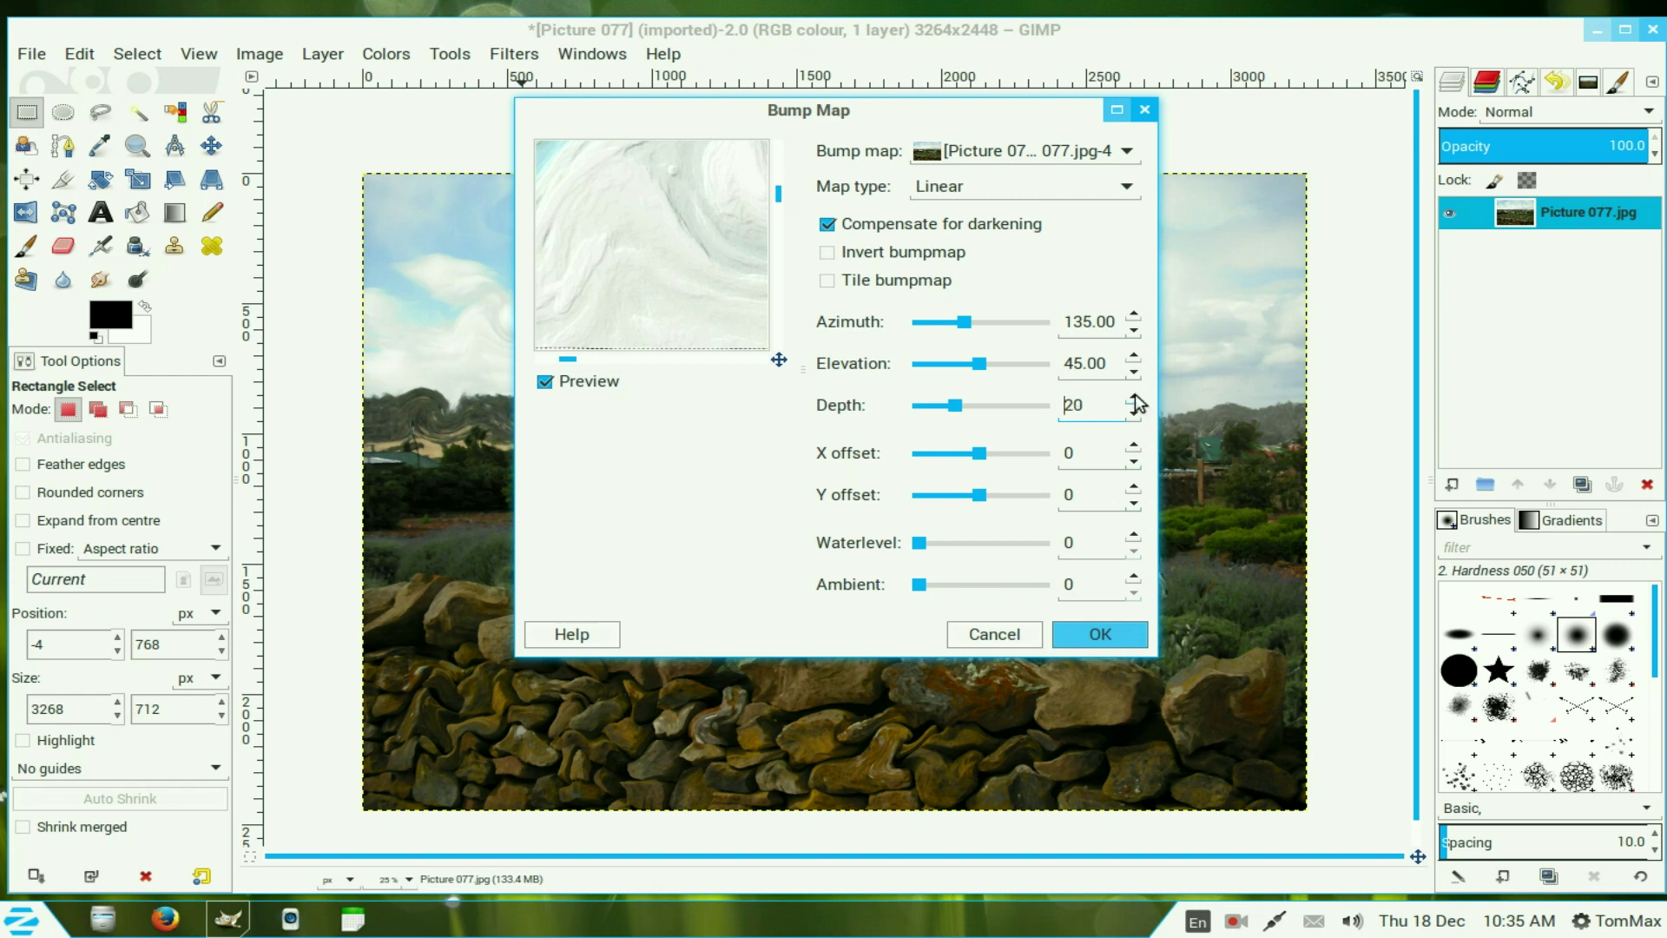
drag(777, 356, 787, 356)
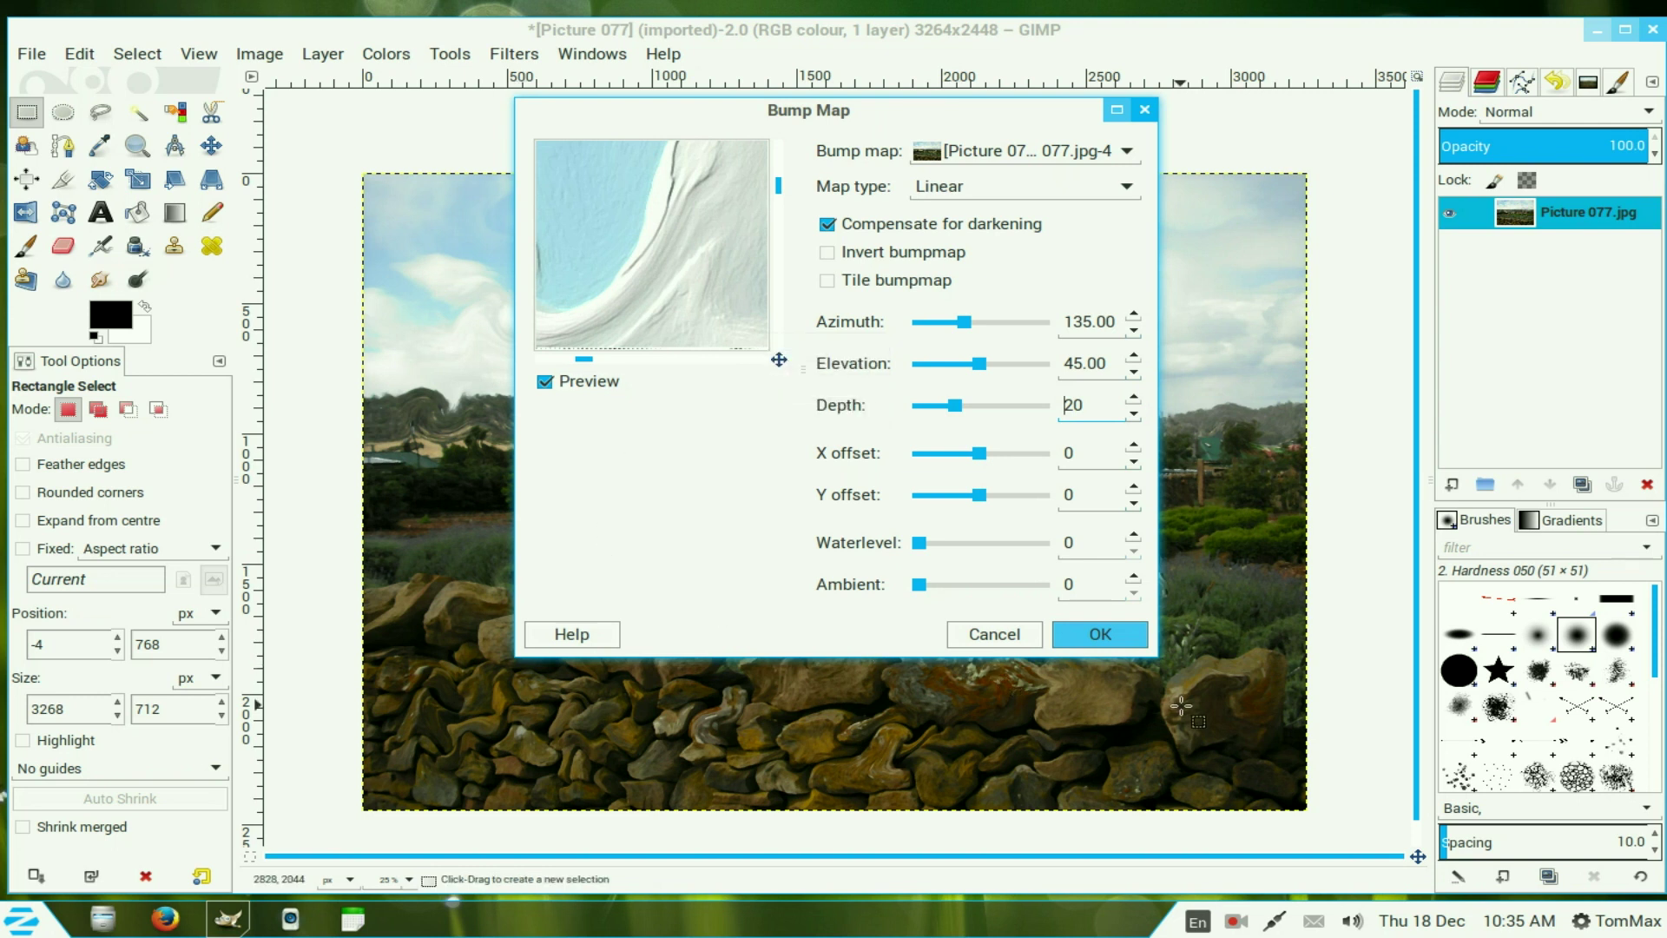
click(1096, 636)
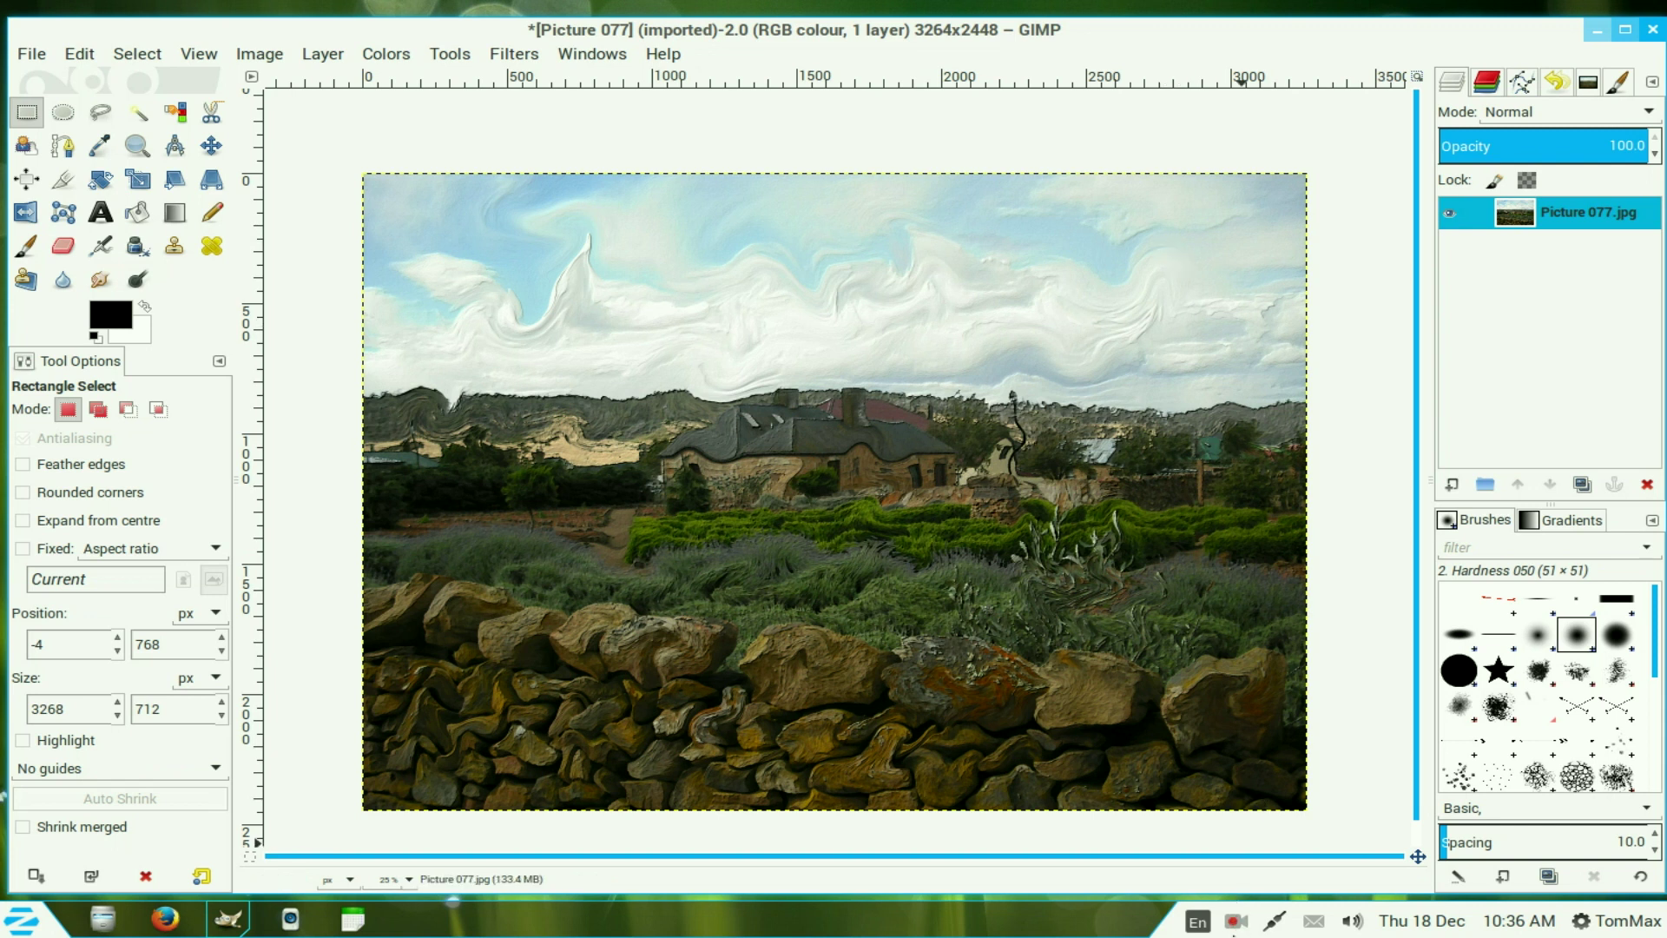
click(1236, 922)
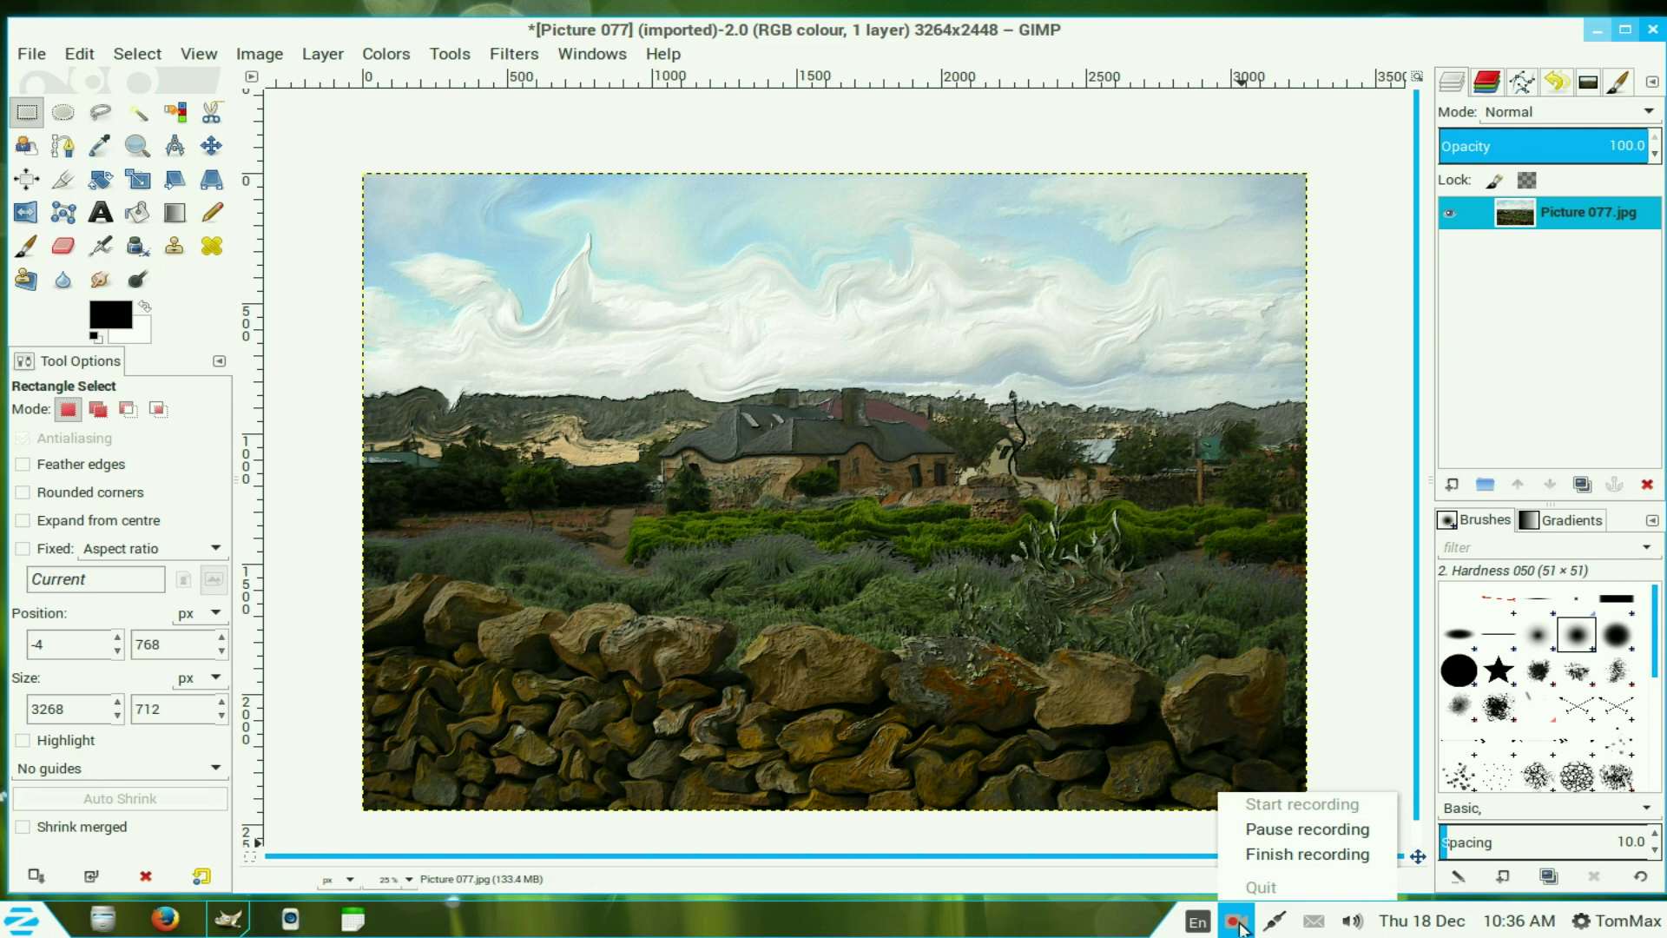